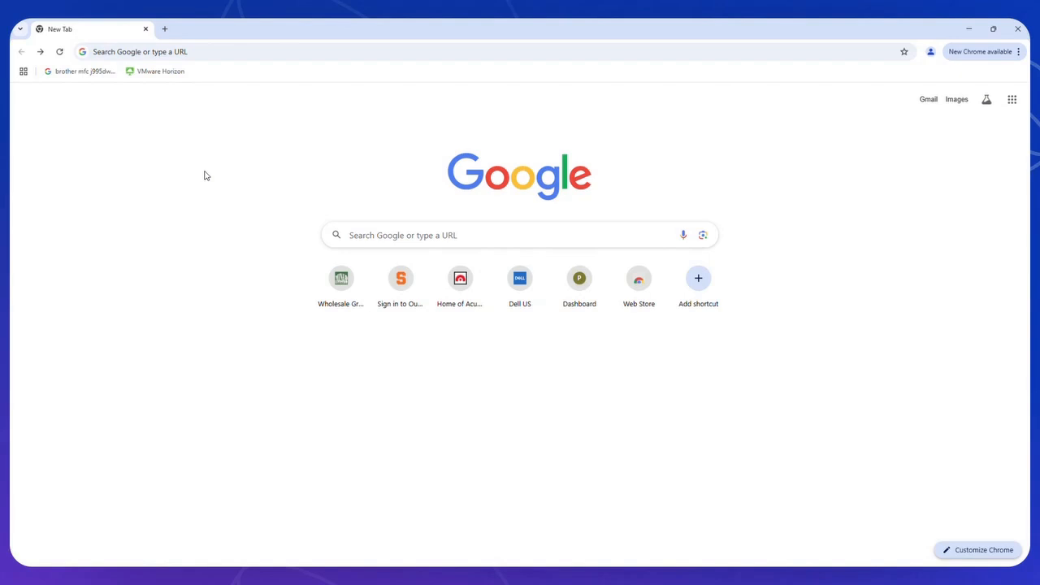
Log in to the online order portal reached through mineowholesale.com, using the saved account credentials.
click(290, 47)
text(mineowholesale.com)
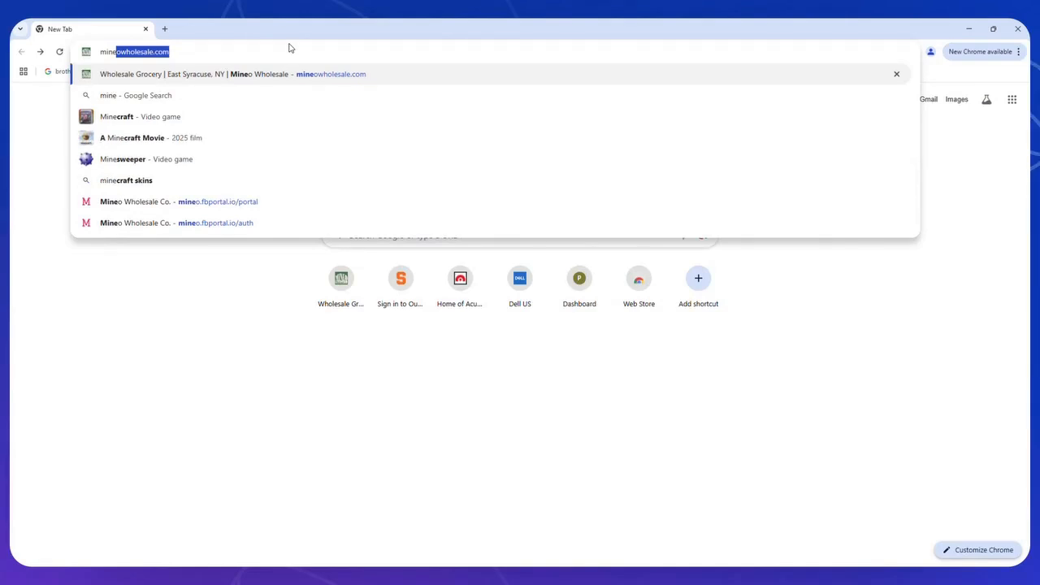
key(Return)
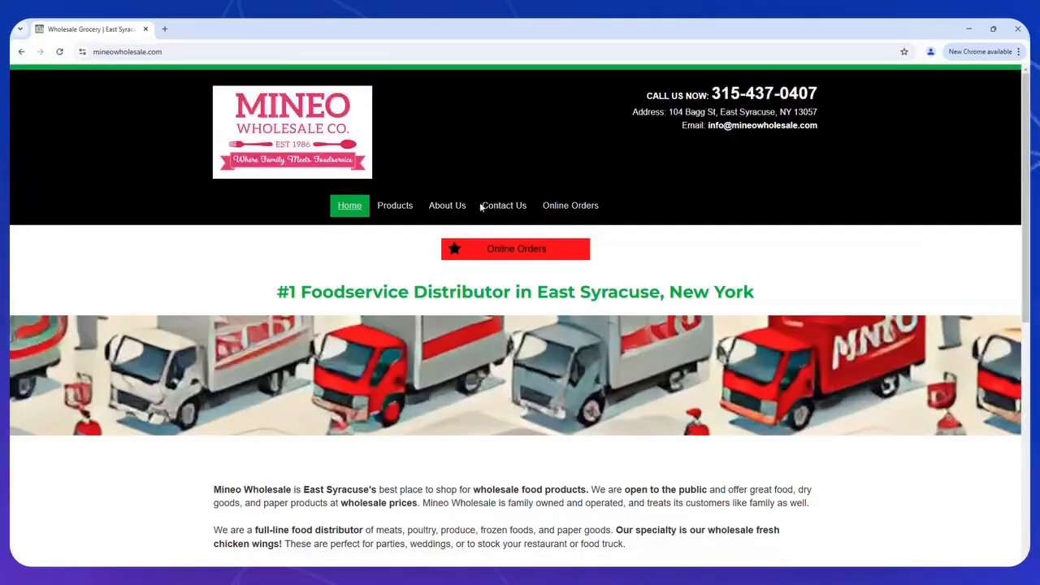
click(519, 250)
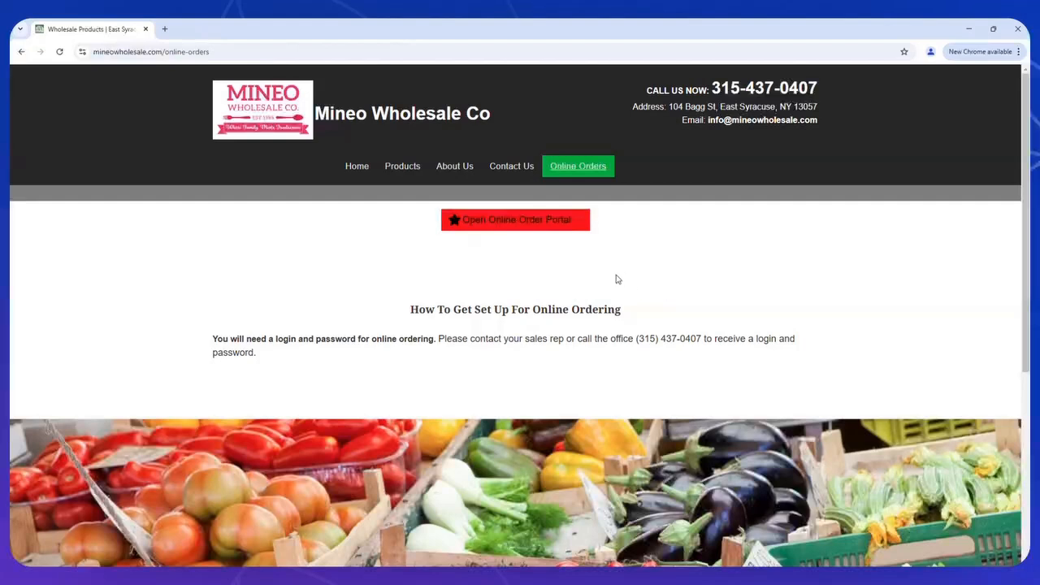
click(517, 224)
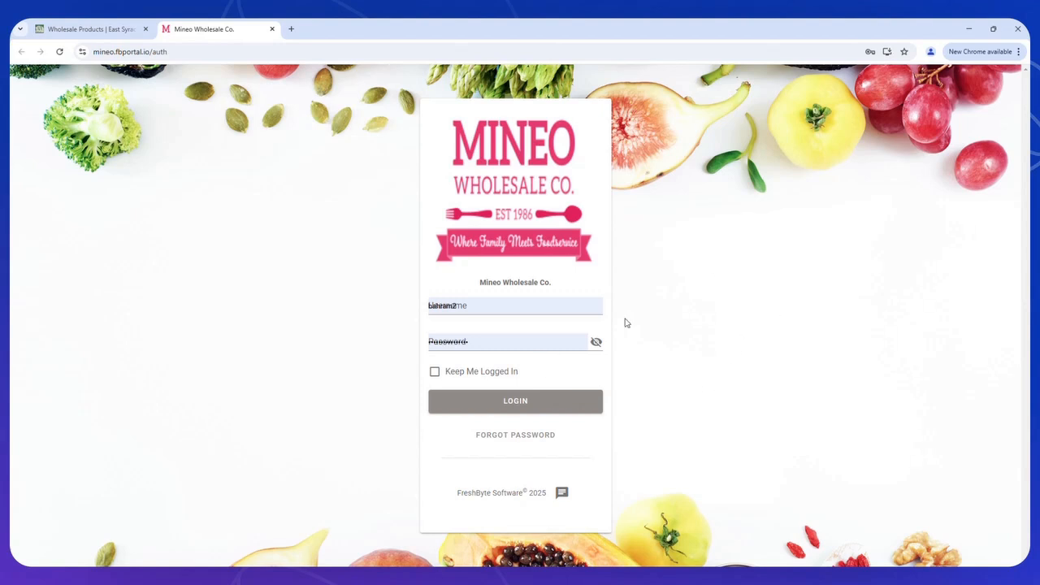
click(511, 406)
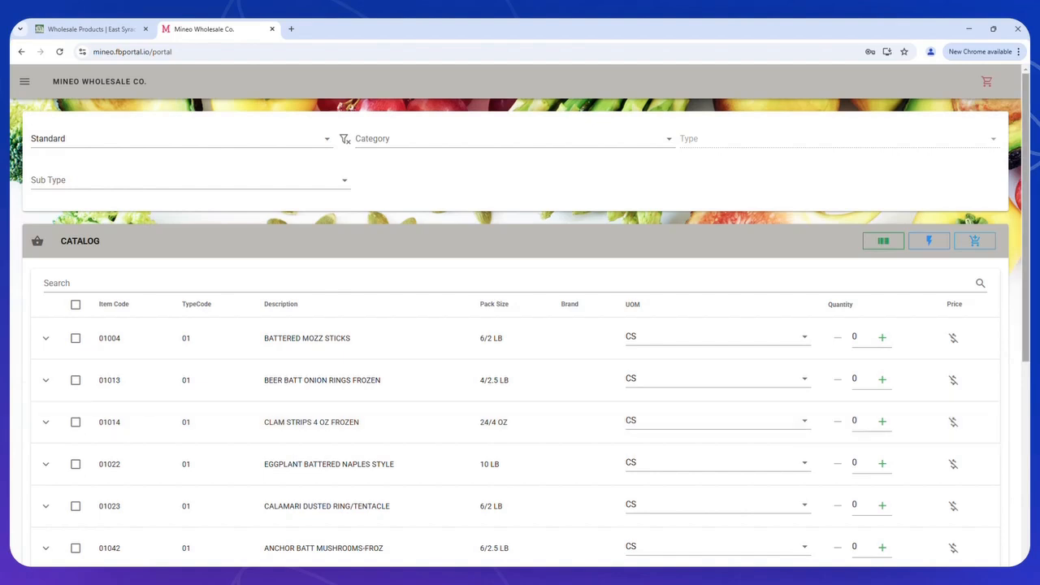
Set the catalog to show 25 rows per page and look over the longer item list.
scroll(511, 407, down, 3)
scroll(750, 546, down, 1)
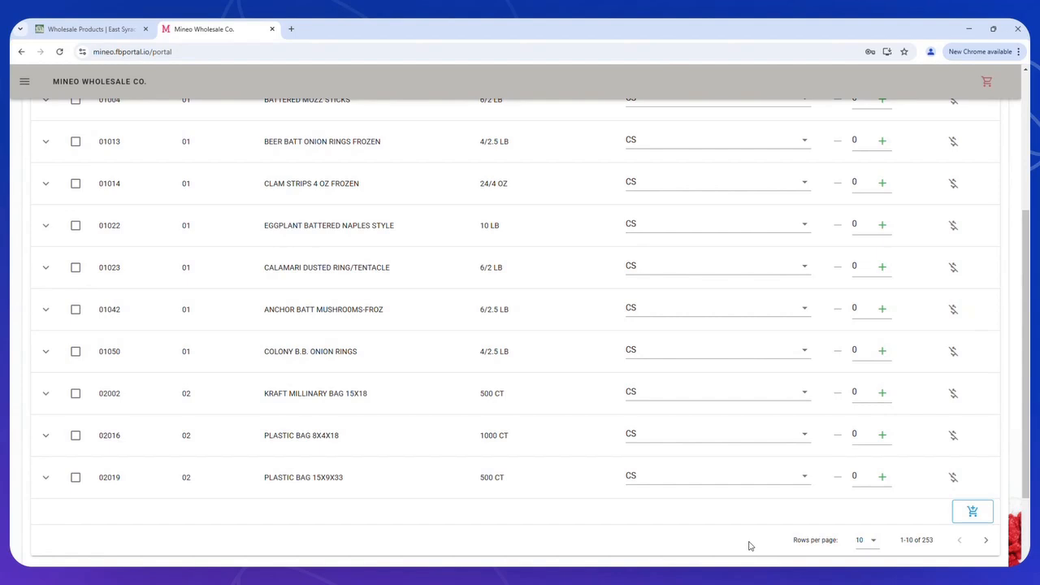
click(877, 548)
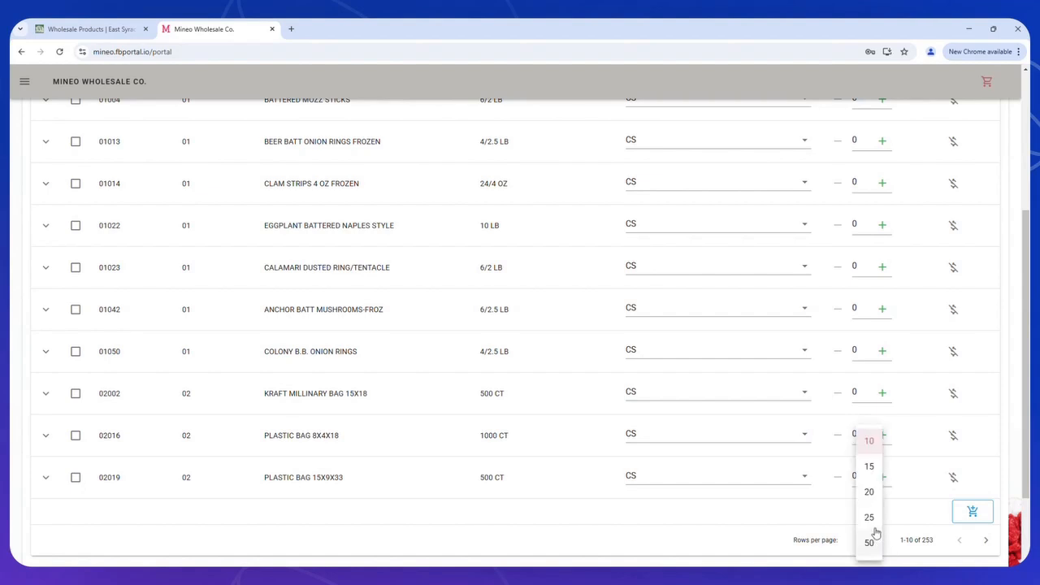
click(870, 518)
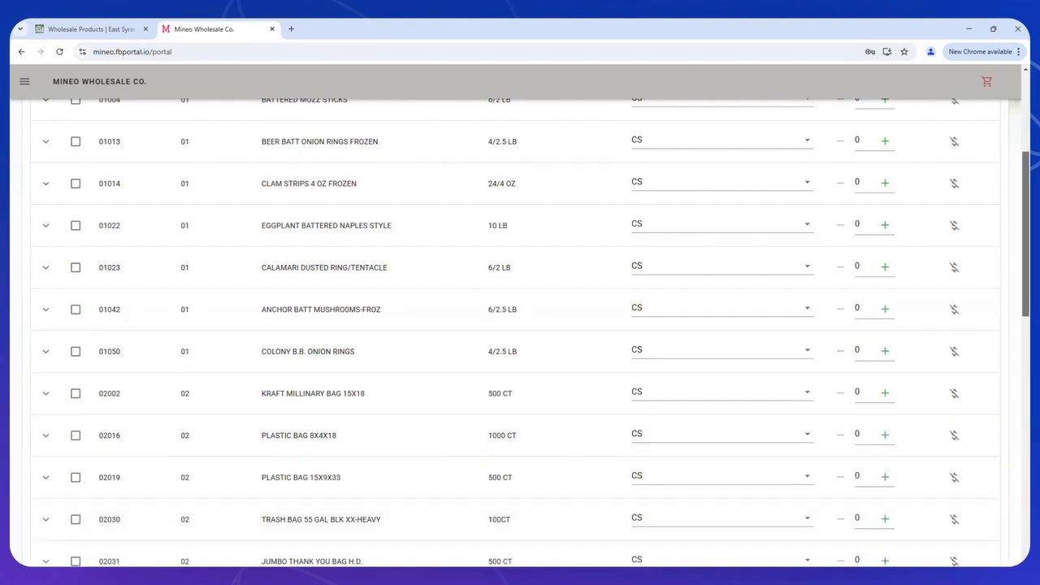
scroll(520, 332, up, 4)
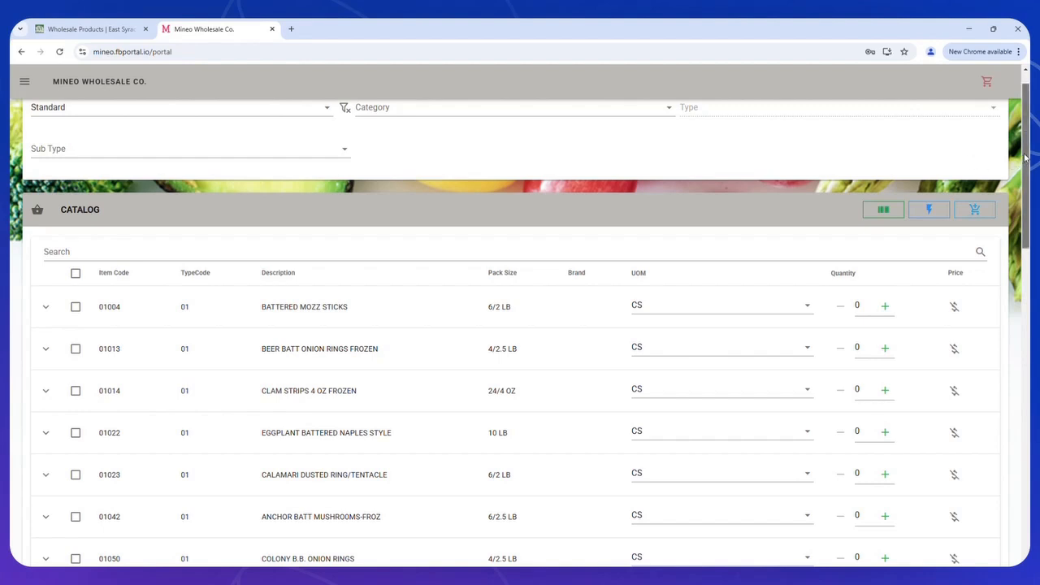
scroll(1016, 162, down, 3)
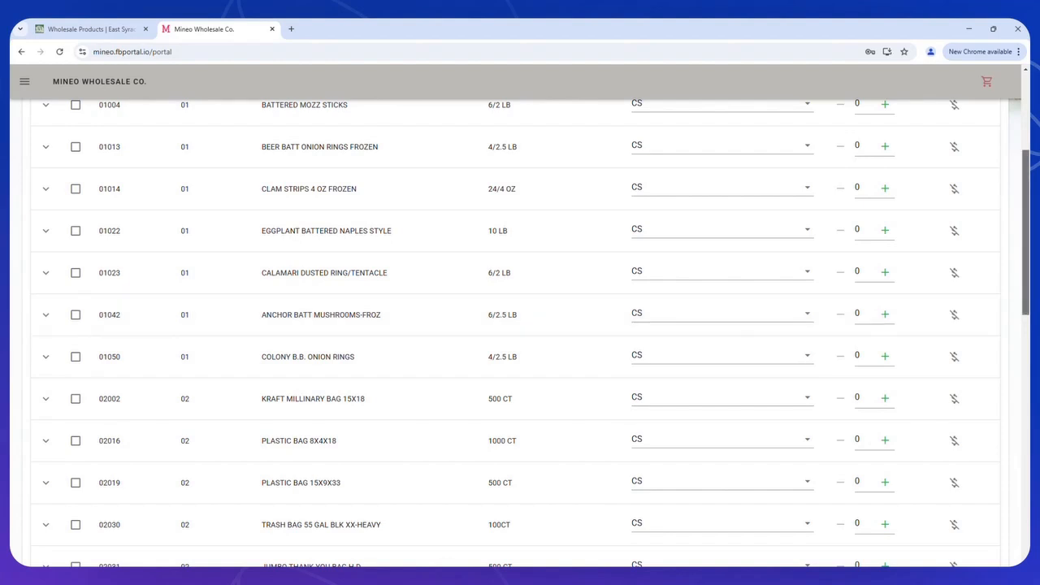
Search the catalog for "moz" and add 2 cases of EMPIRE WM MOZZARELLA-LOAF to the cart.
drag(1023, 269, 1021, 187)
click(68, 279)
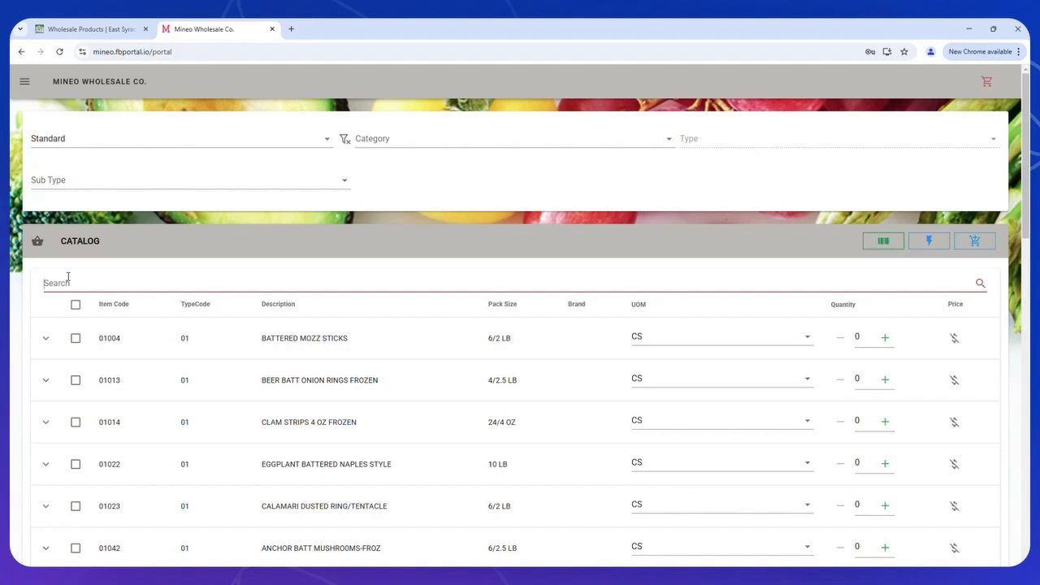
text(m)
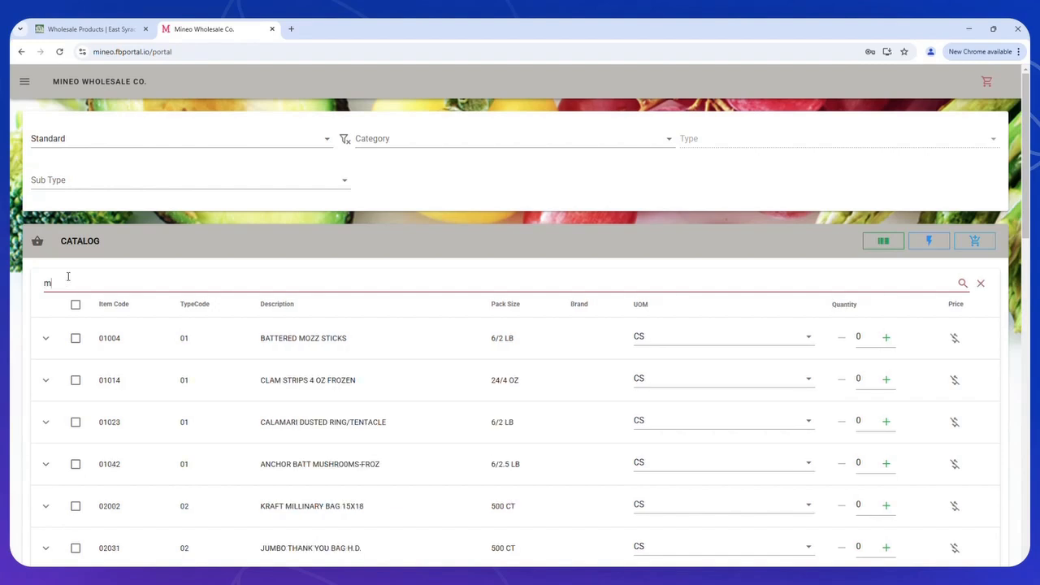
text(oz)
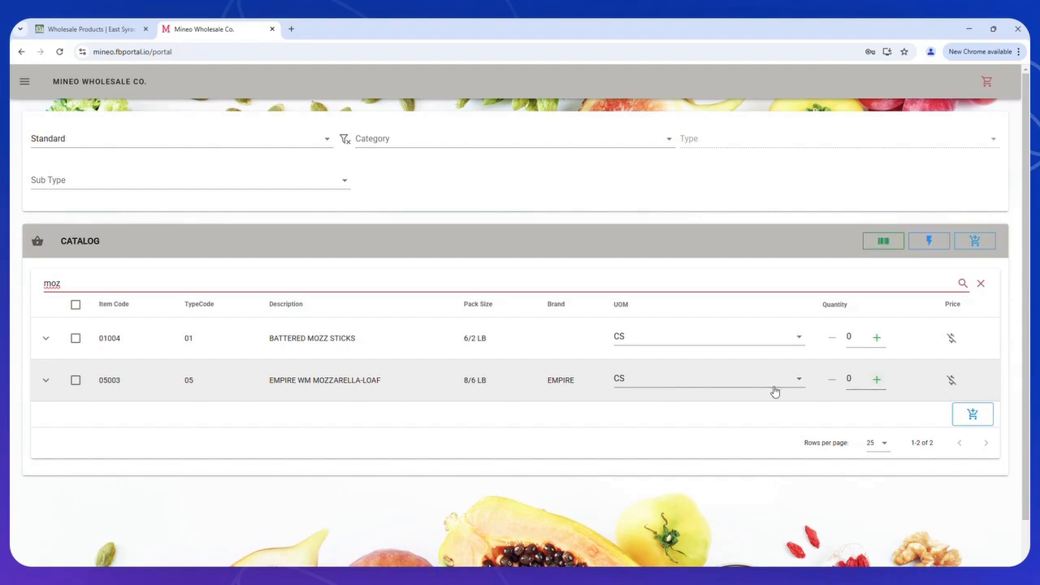
click(877, 381)
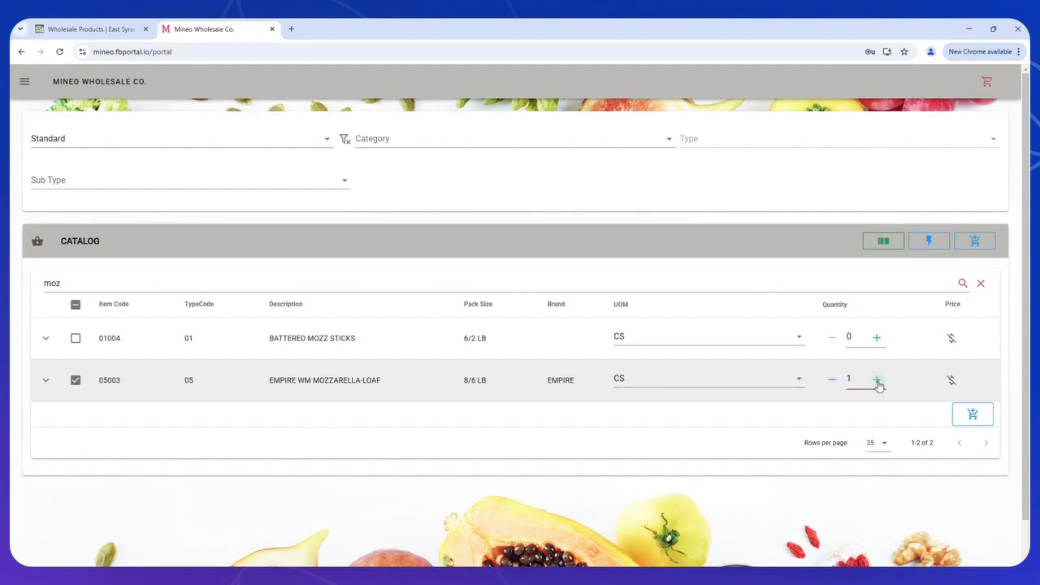
click(877, 382)
double_click(847, 380)
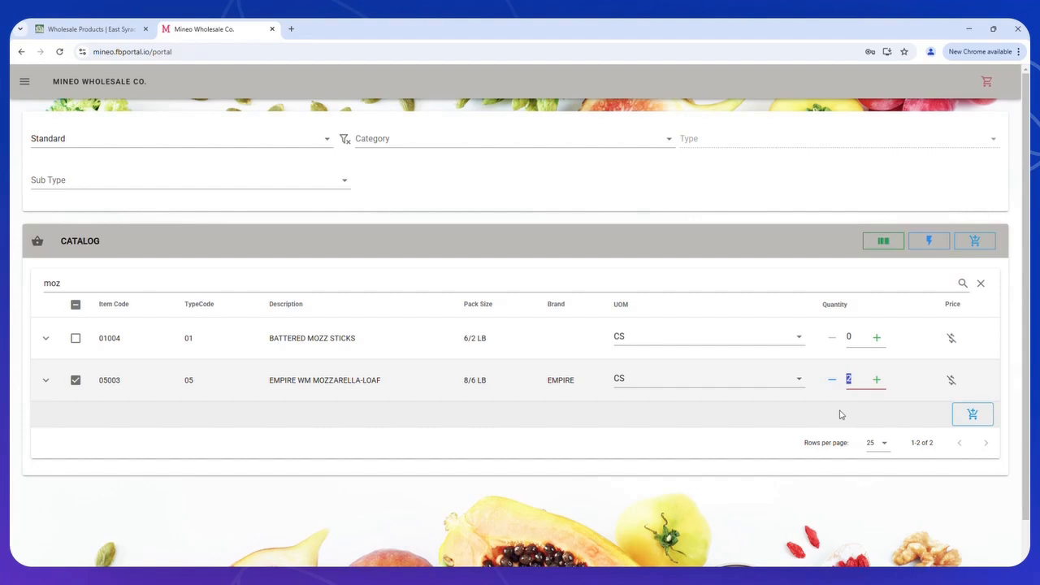
click(975, 244)
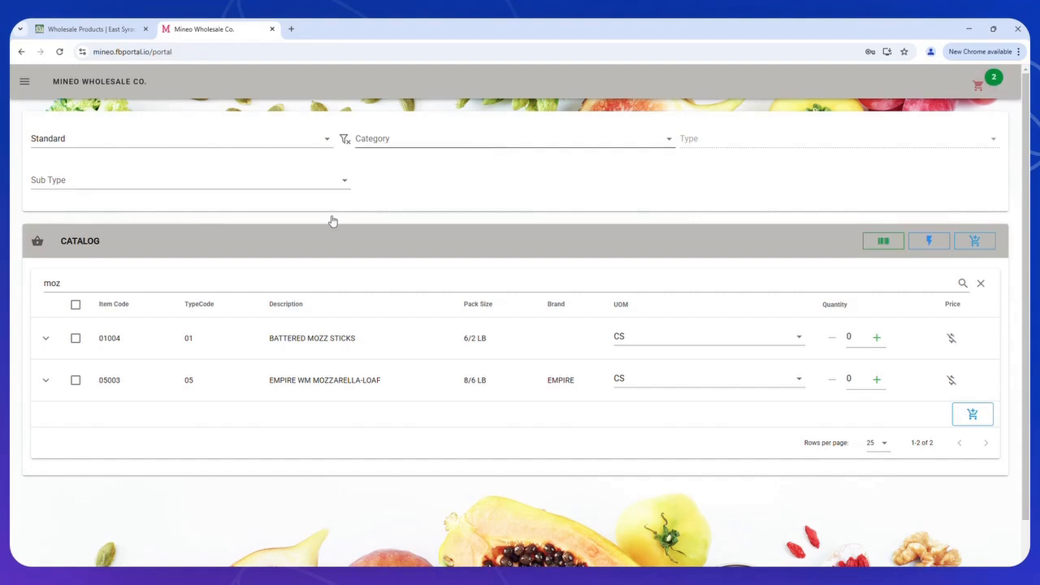
Search the catalog for "amer" and add 1 PC of WHITE AMERICAN CHEESE 120 CT to the cart.
drag(60, 283, 31, 286)
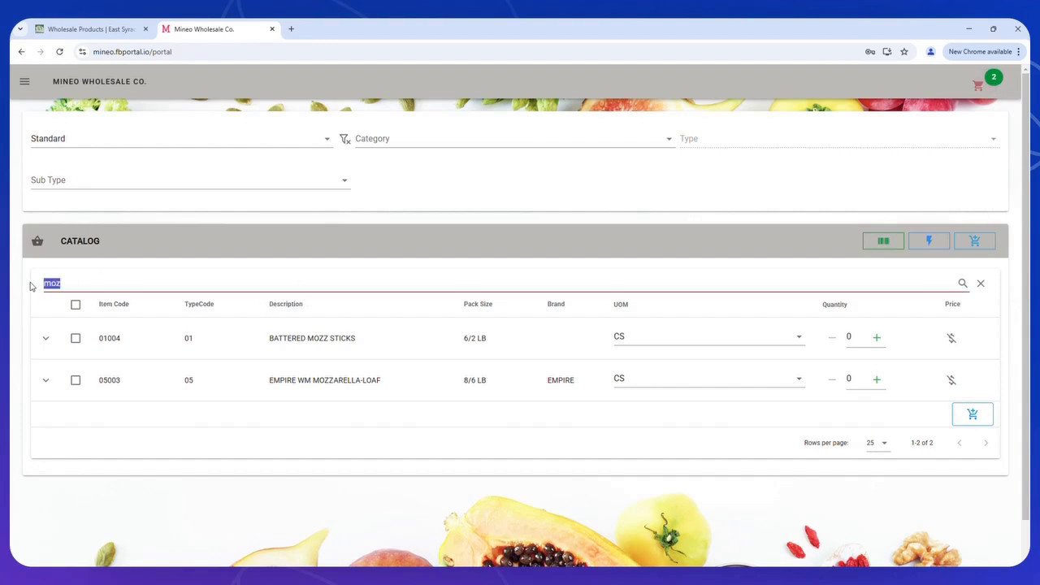
text(amer)
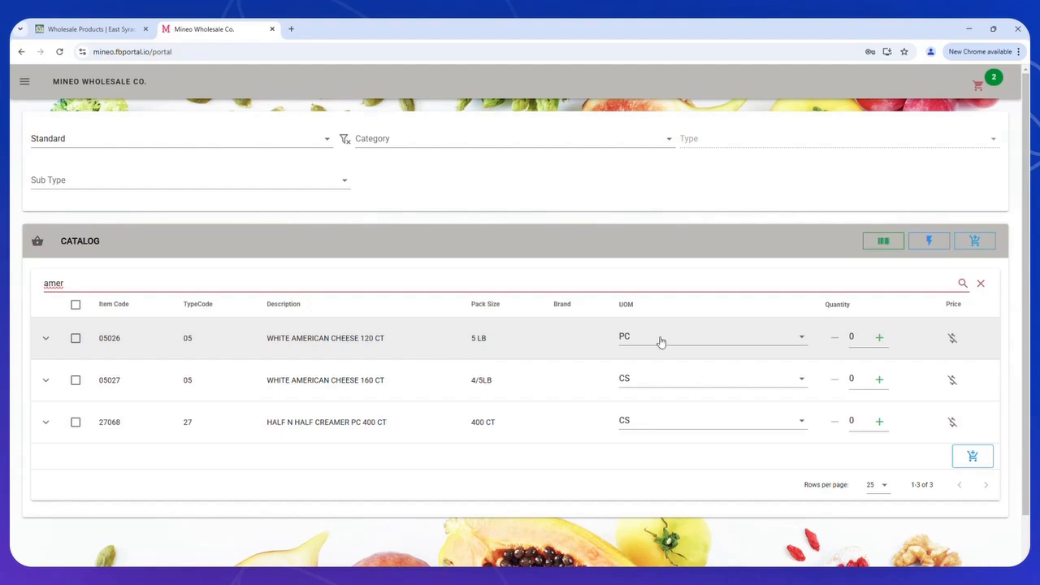
click(879, 338)
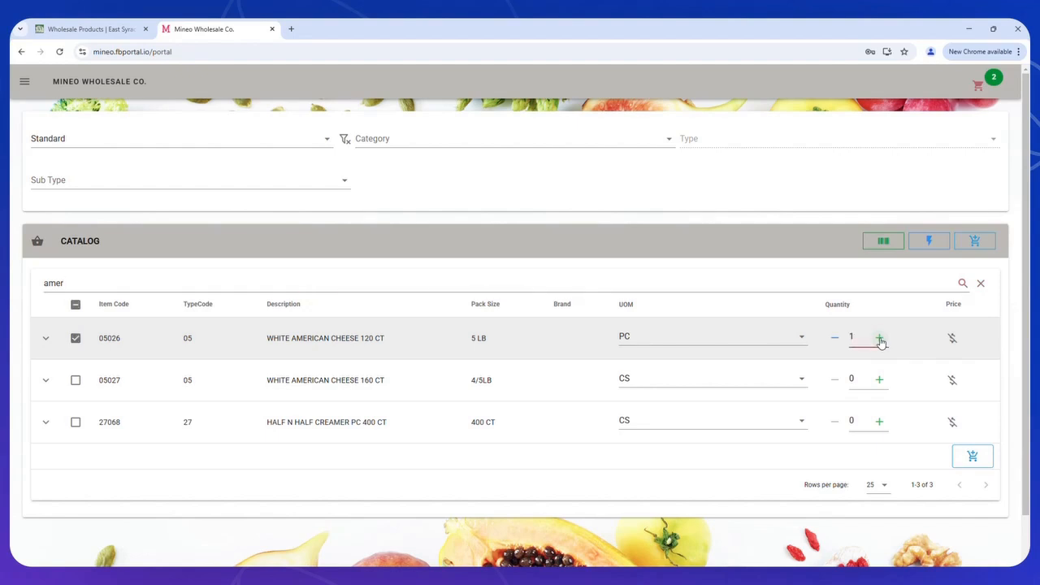
click(975, 242)
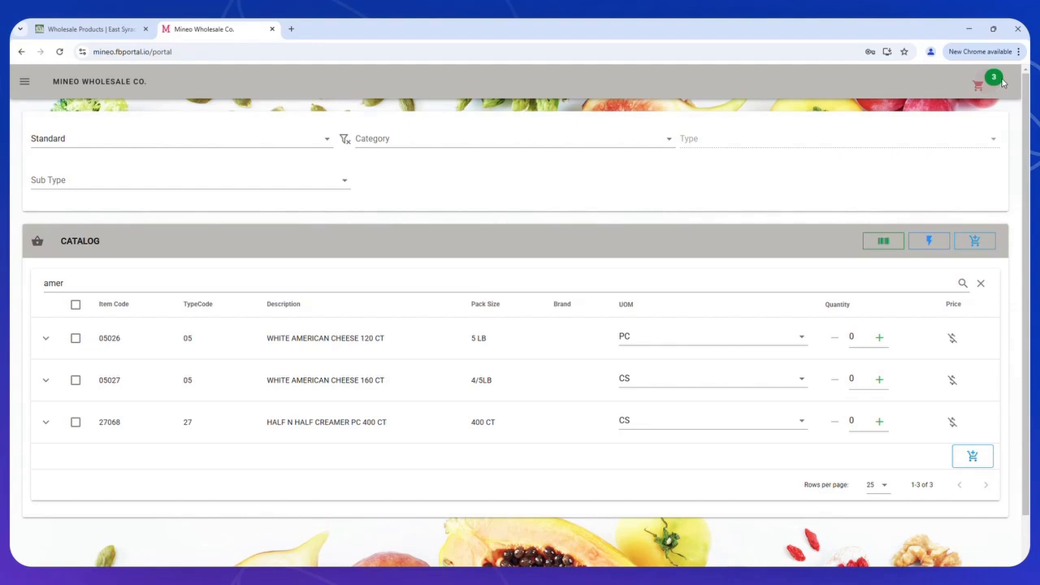
Clear the catalog search and filter the items by the APPETIZERS FROZEN category.
click(980, 285)
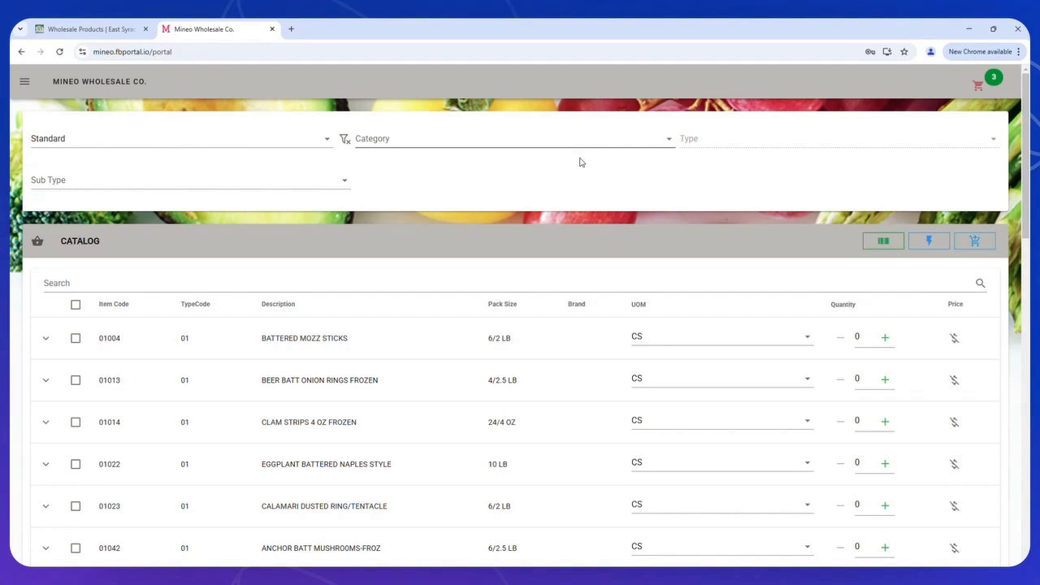
click(669, 143)
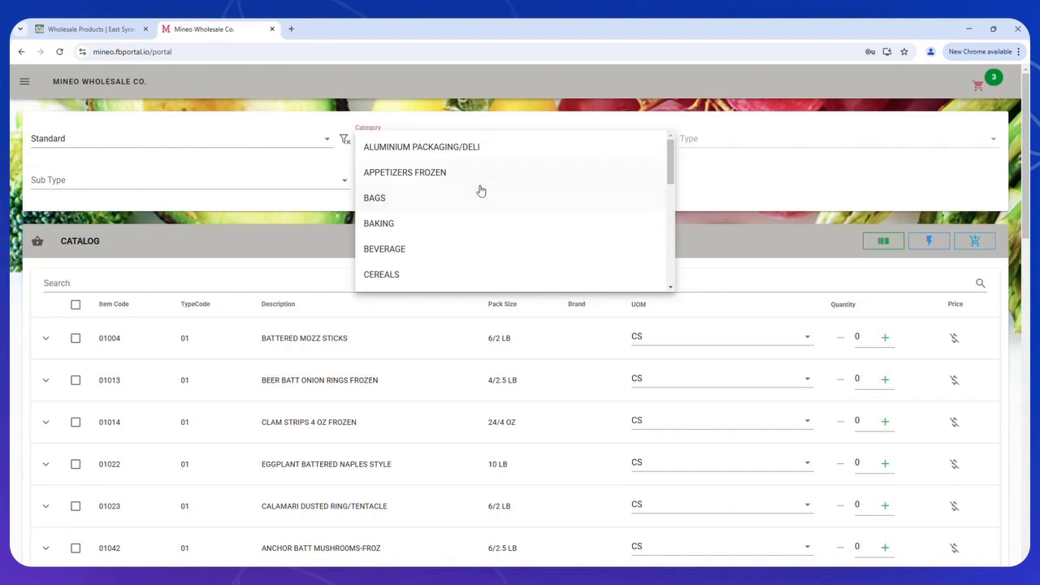
click(436, 178)
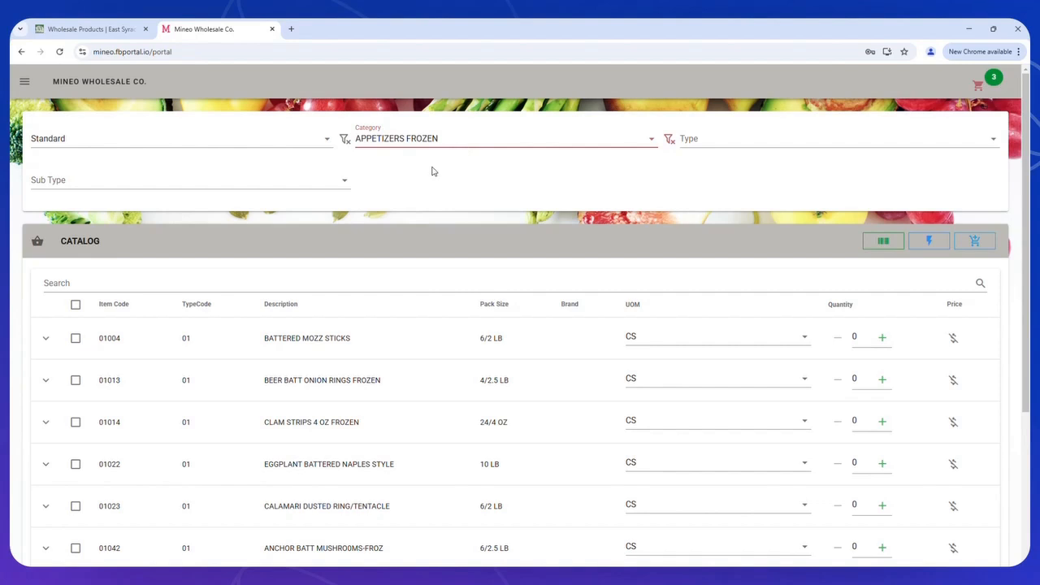
Add 1 case of CLAM STRIPS 4 OZ FROZEN to the cart.
scroll(463, 342, down, 1)
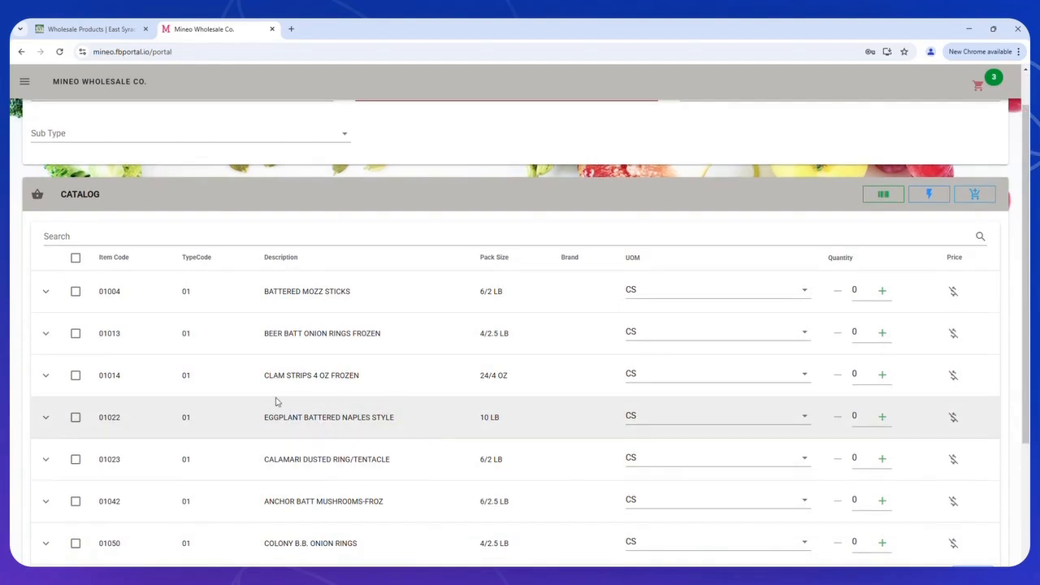
click(883, 378)
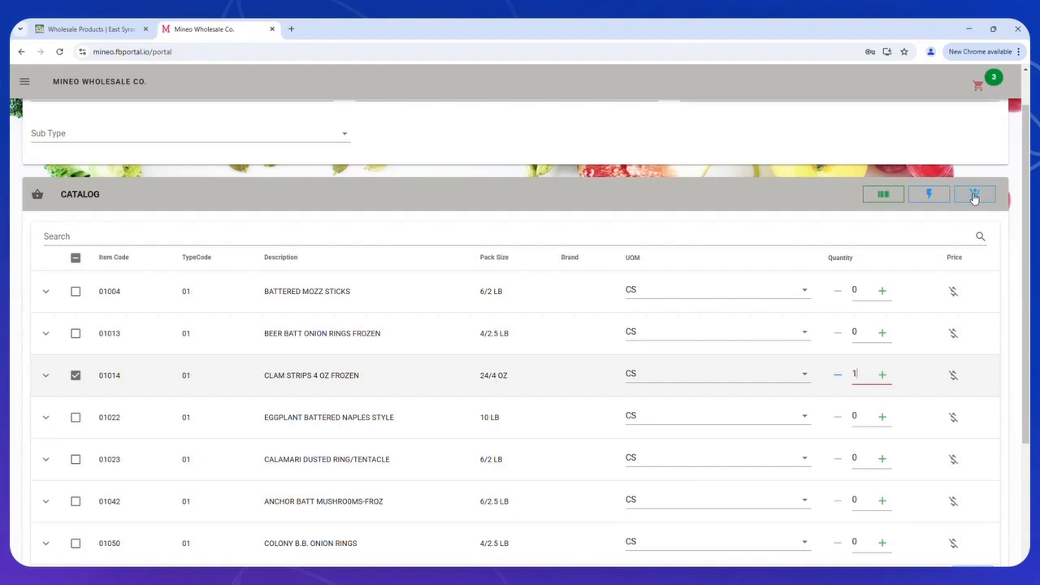
click(974, 196)
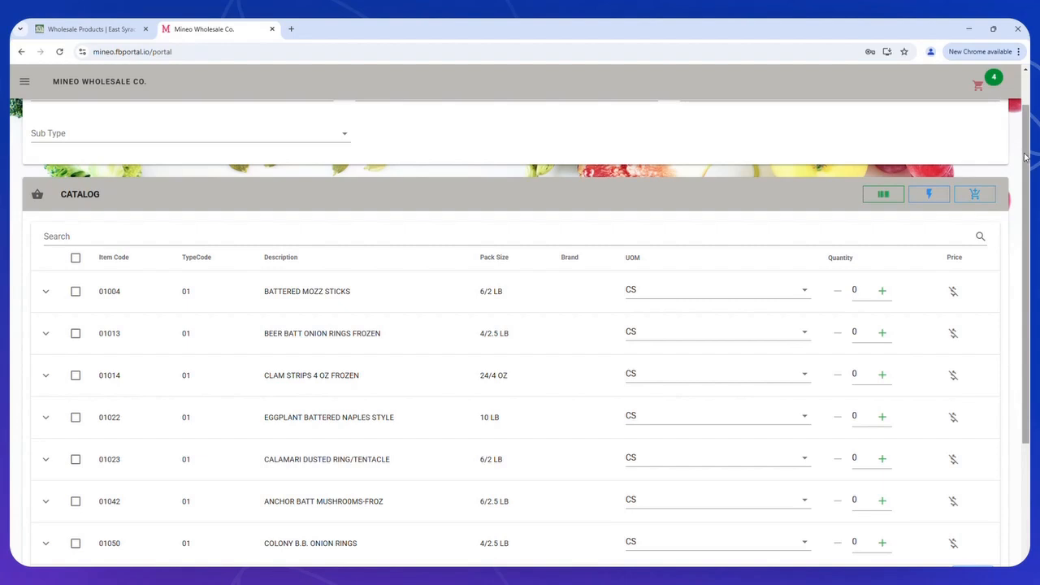
Clear the category filter so that the catalog covers every category again.
drag(1026, 157, 1026, 123)
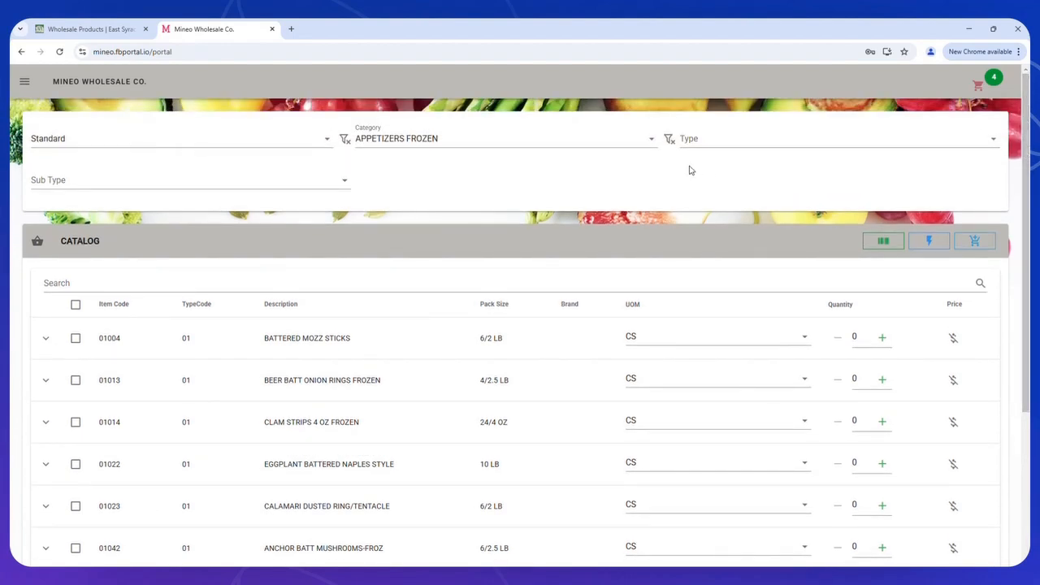
click(651, 143)
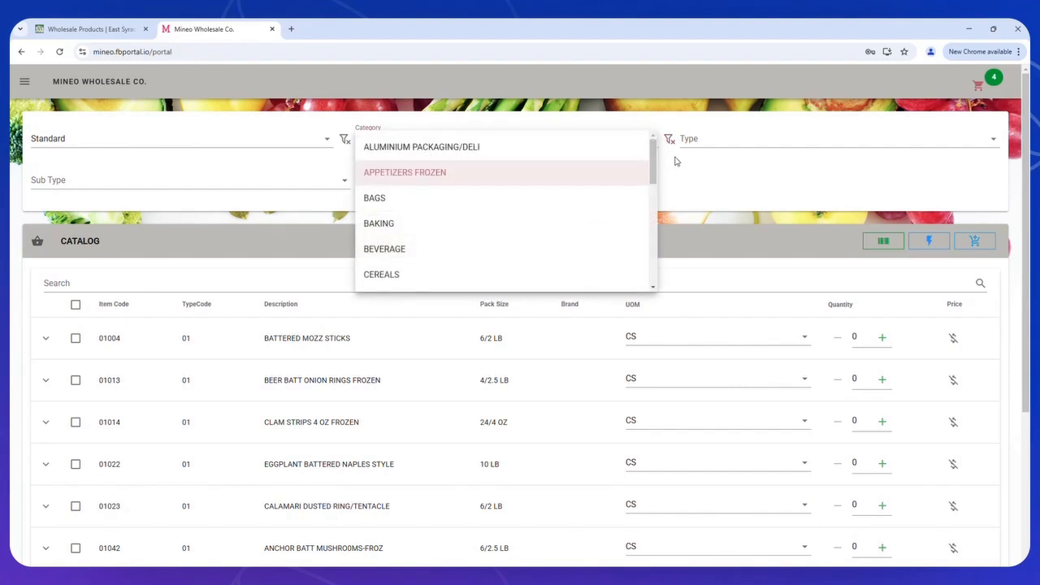
click(681, 162)
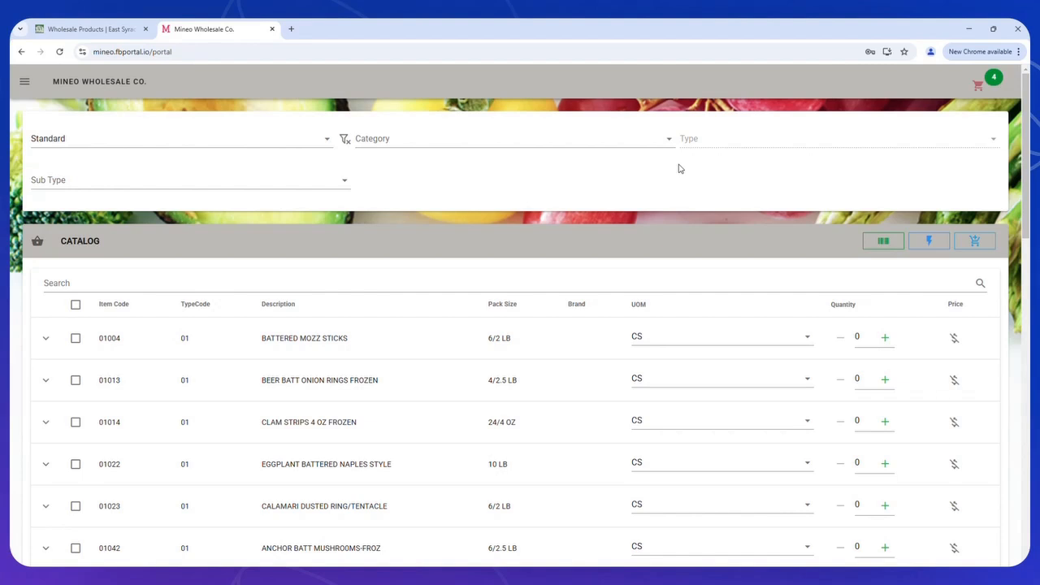
Search the catalog for "crab" and widen the item list from Standard to All.
click(88, 283)
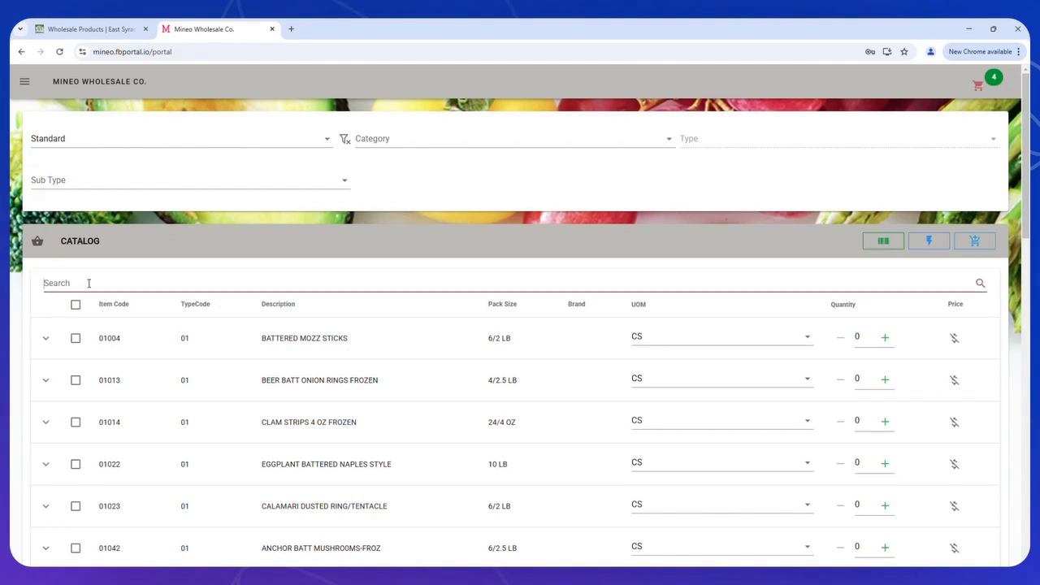
text(cra)
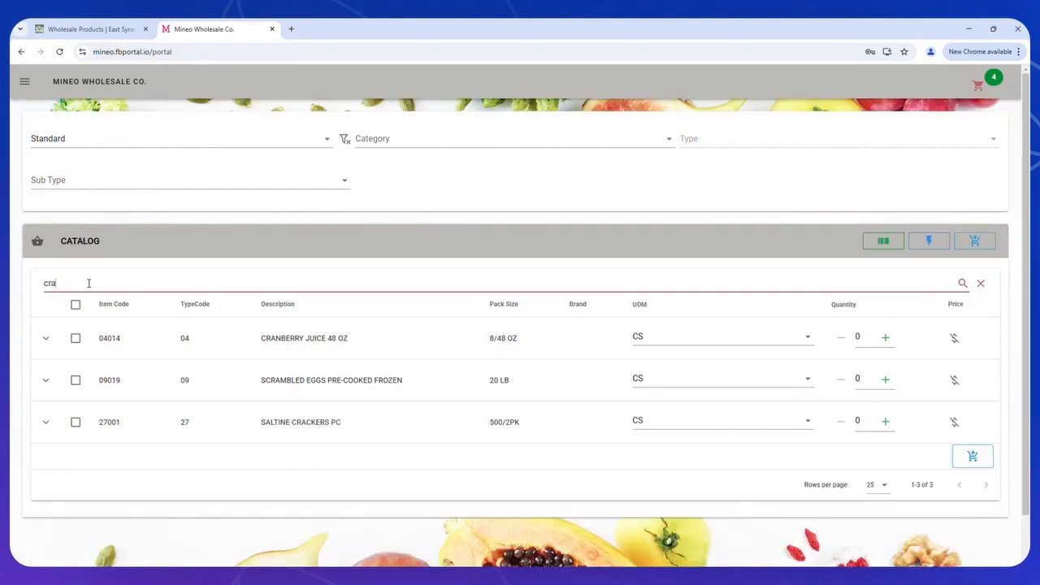
text(b)
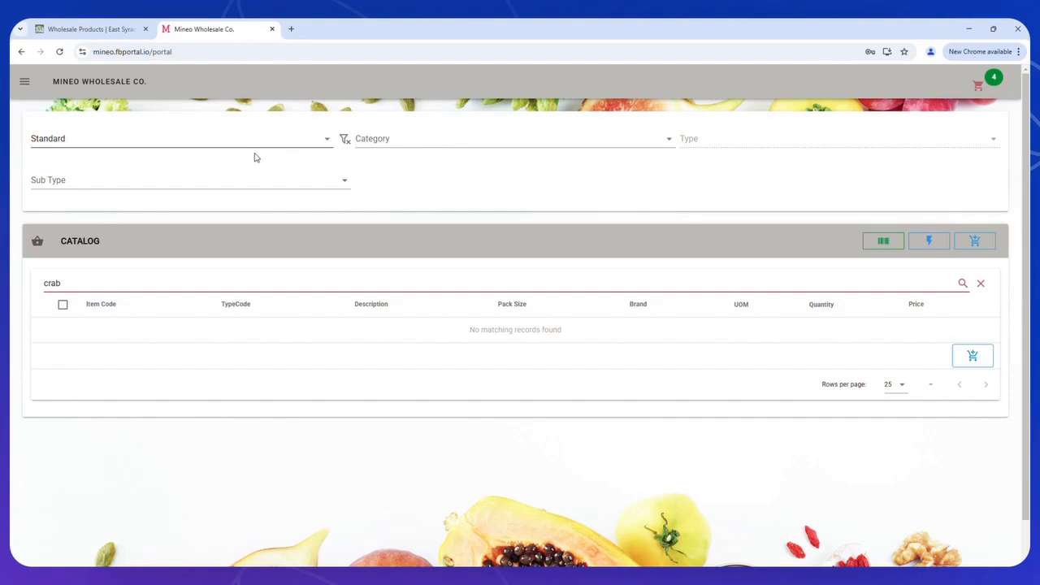
click(329, 146)
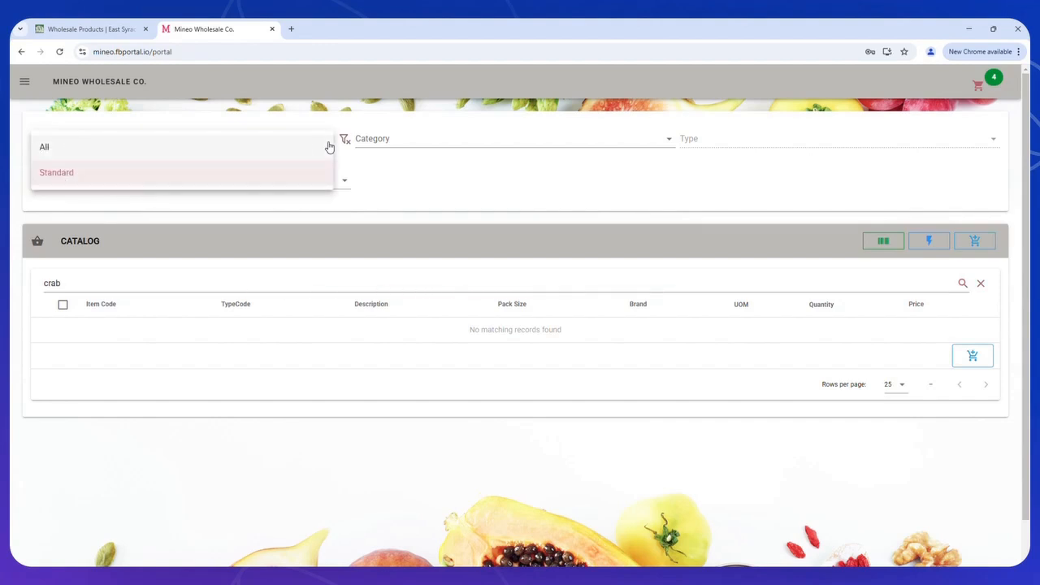
click(86, 150)
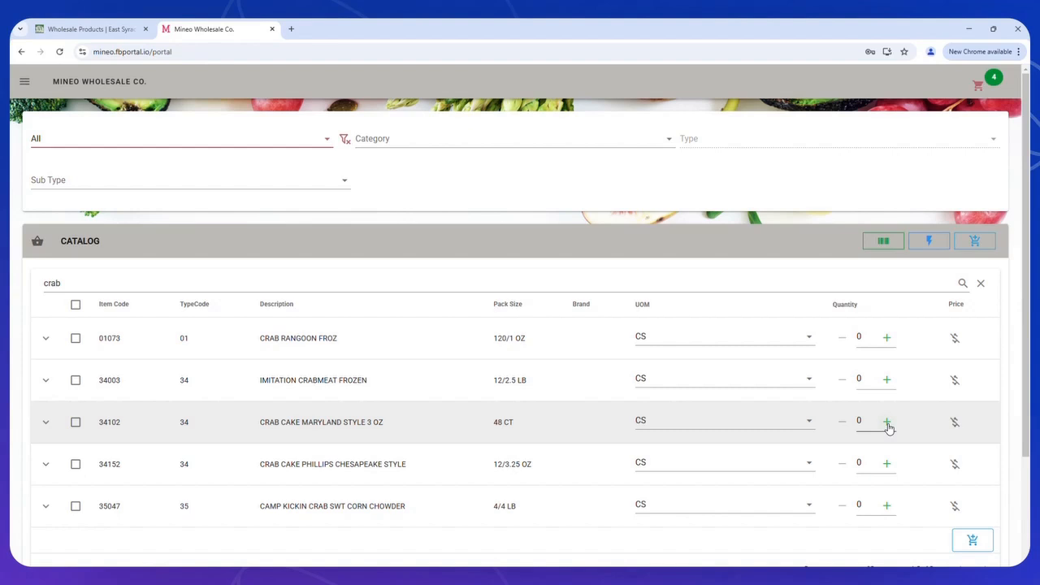
Add 1 case of CRAB CAKE MARYLAND STYLE 3 OZ to the cart while switching the item list back to Standard.
click(887, 424)
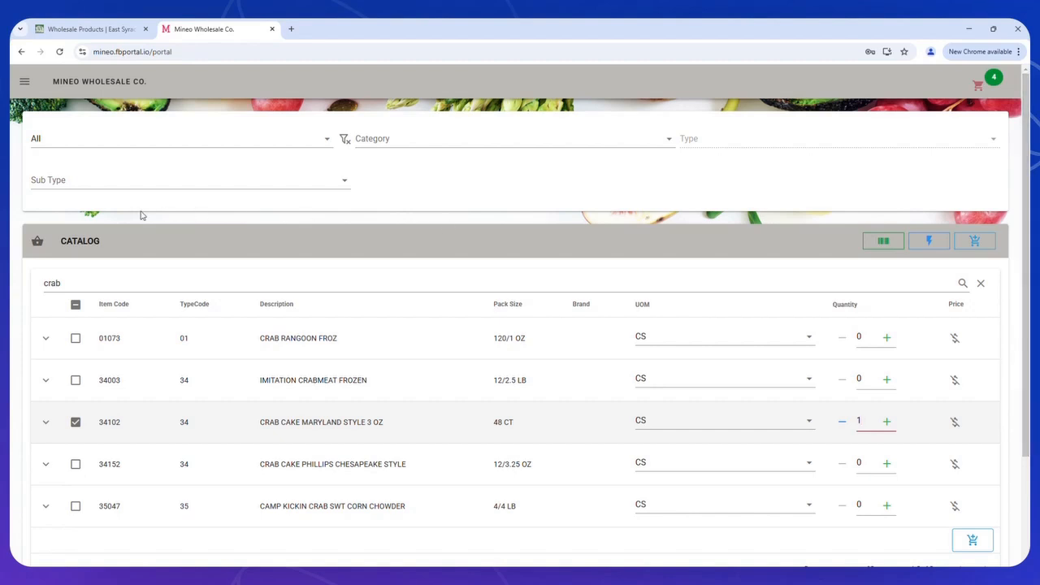
click(328, 143)
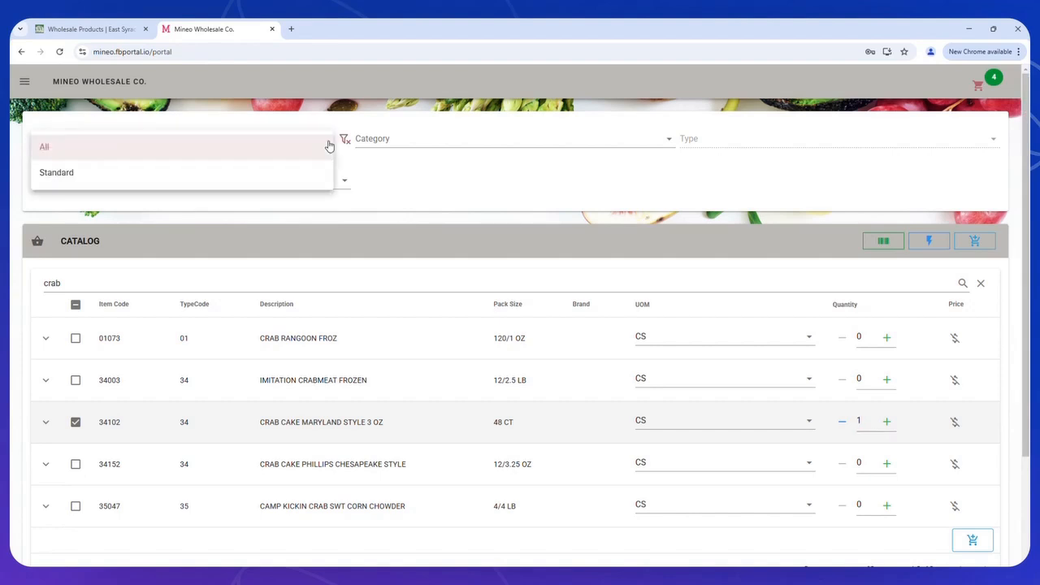
click(102, 180)
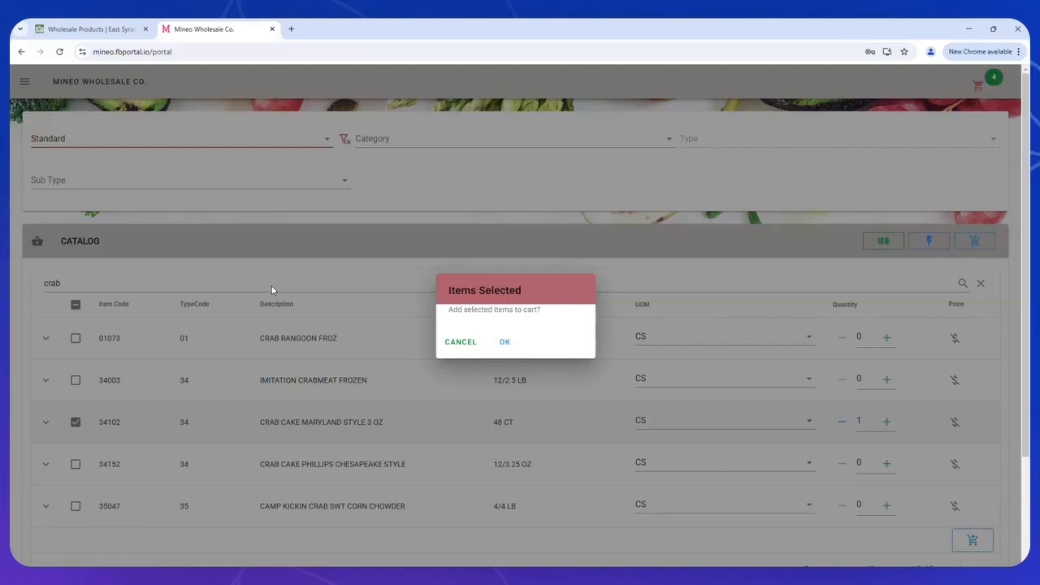
click(506, 345)
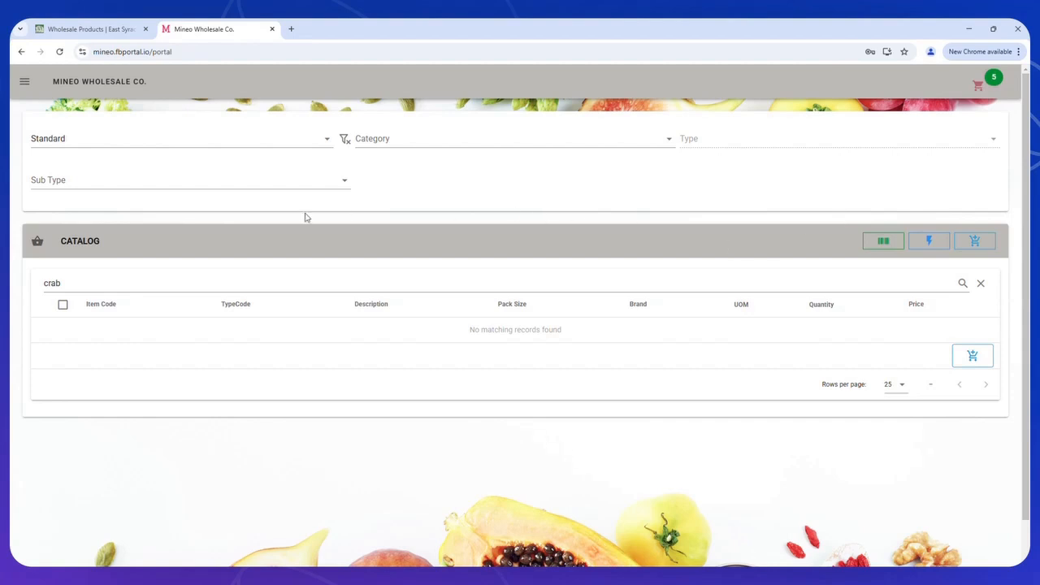
Log out of the ordering portal and log back in with the saved credentials.
click(20, 86)
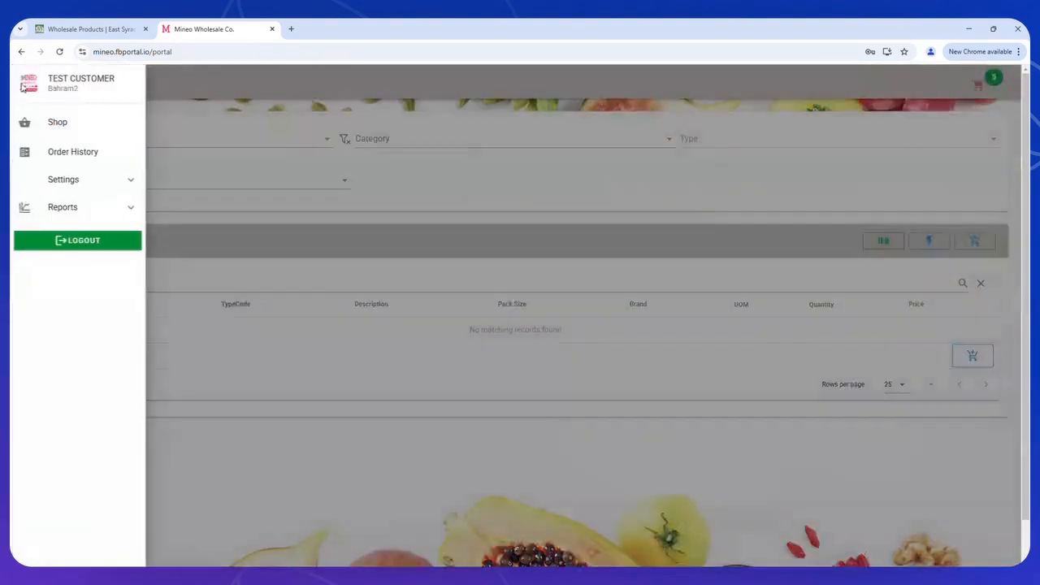
click(82, 248)
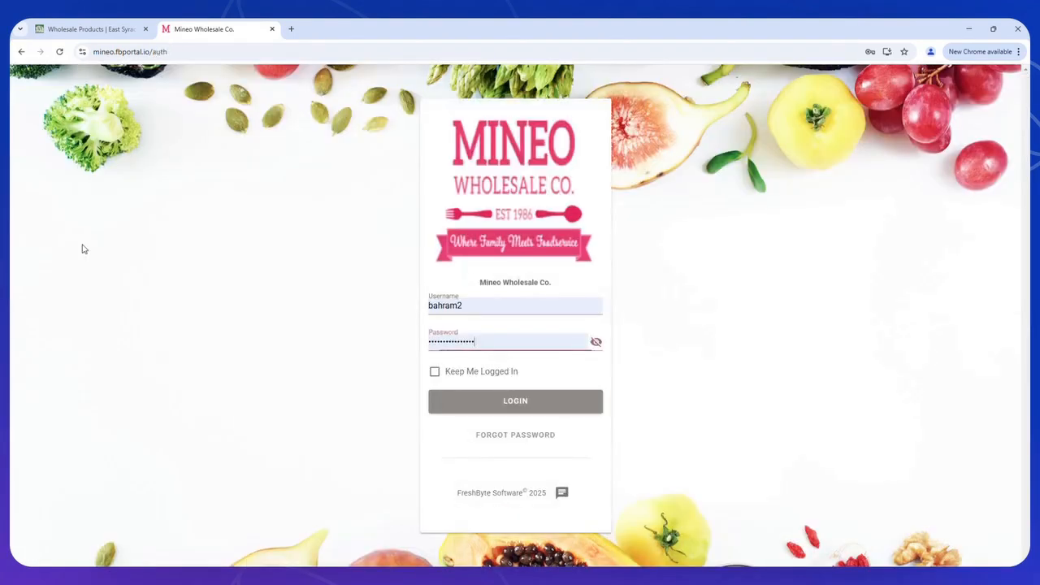
click(517, 402)
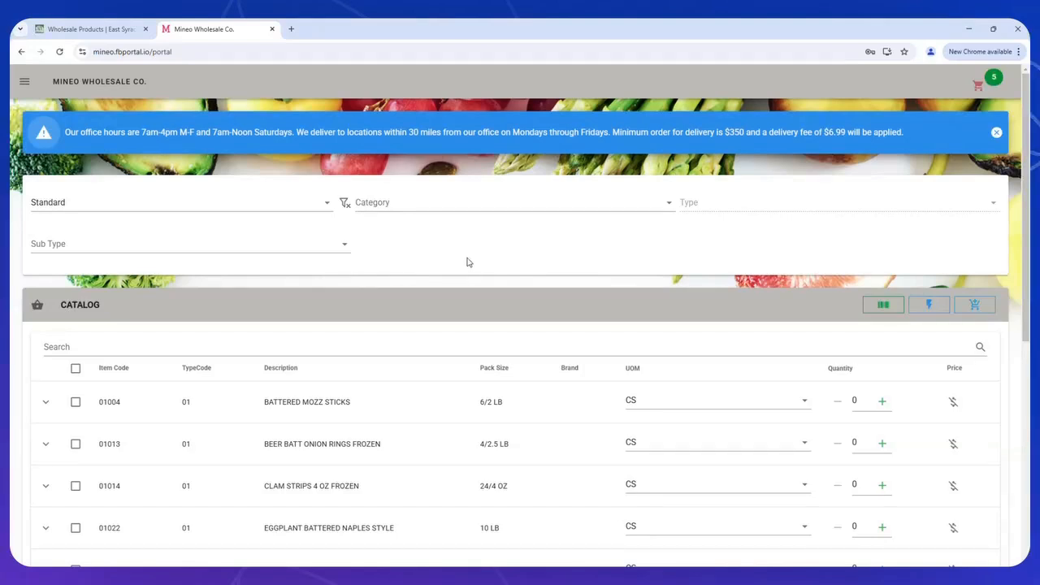
Open the cart and show all of its items on one page.
click(990, 81)
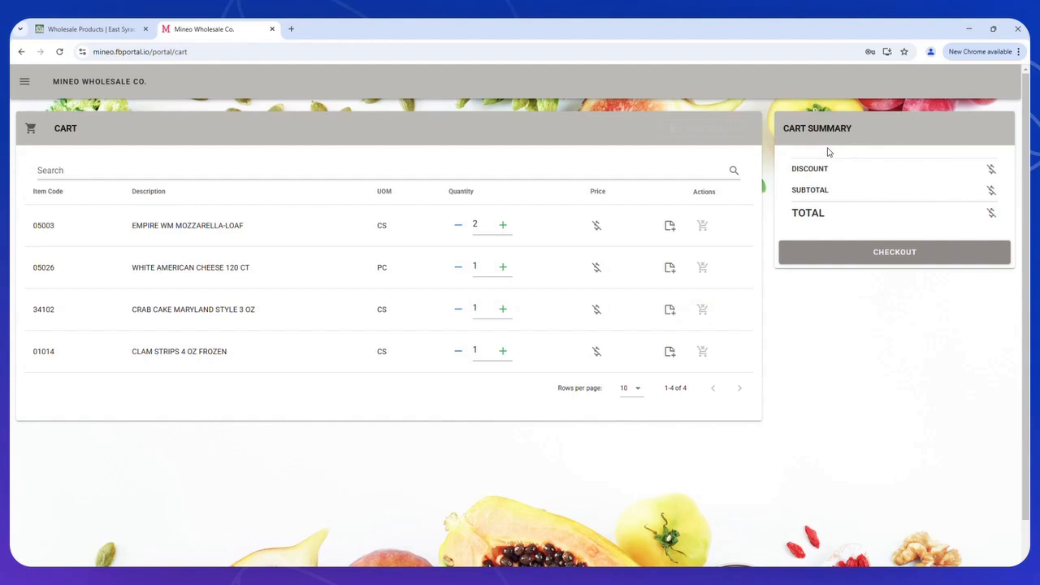
click(642, 396)
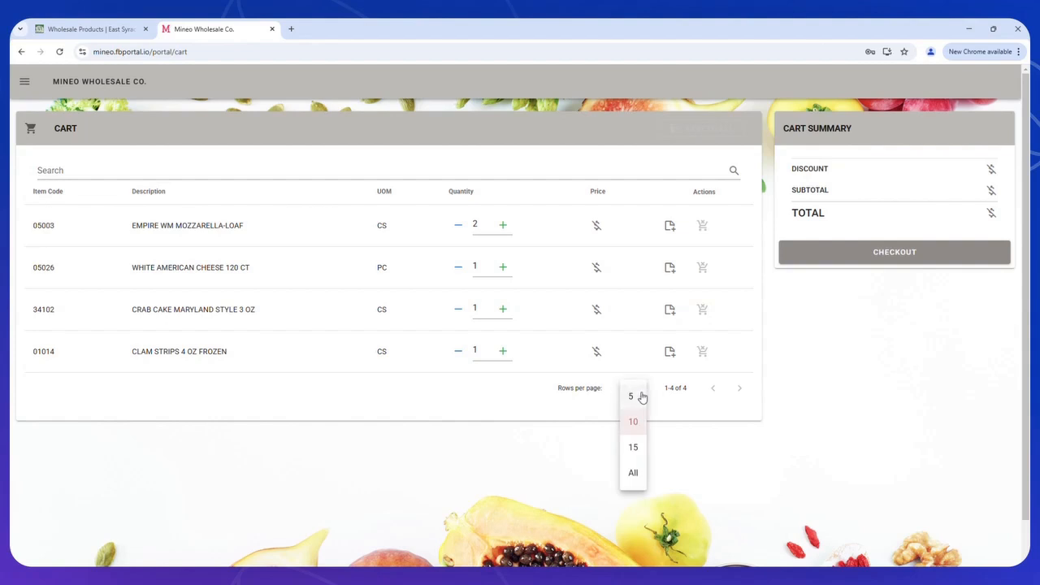
click(633, 476)
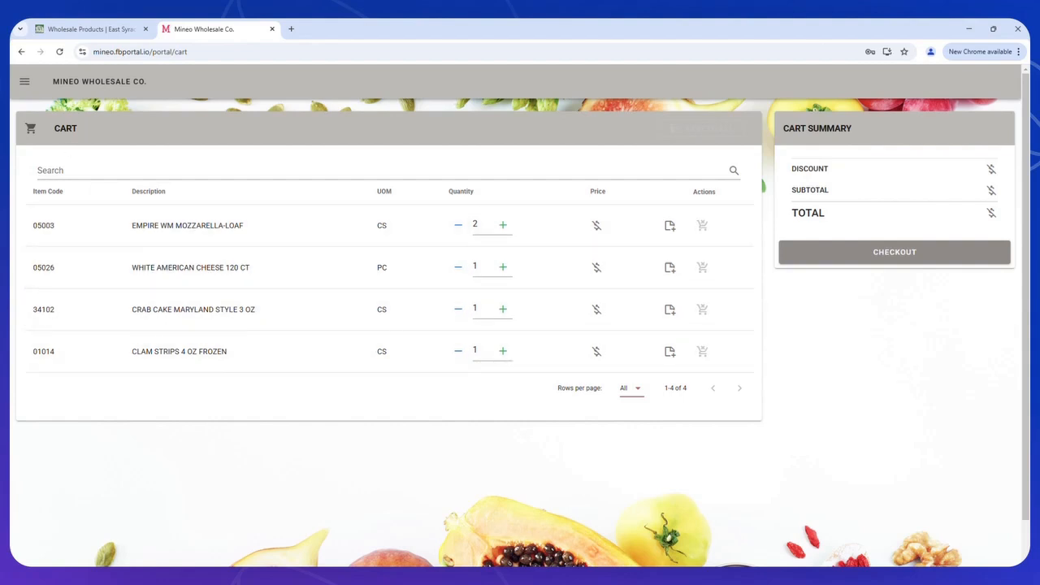
Return to the shop, search the catalog for "red", and add 1 case of RED ONIONS BULK to the cart.
click(25, 89)
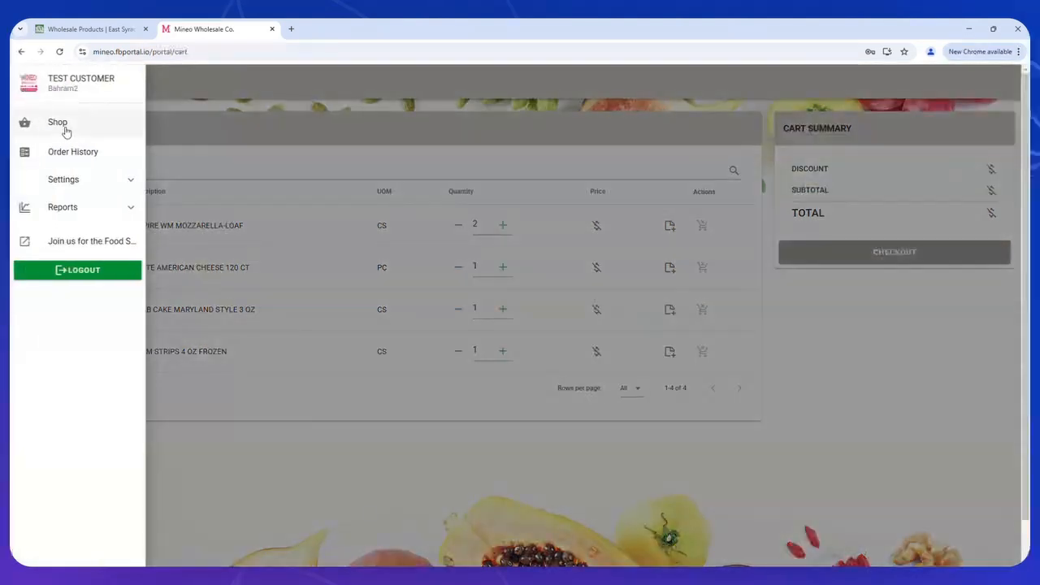
click(60, 125)
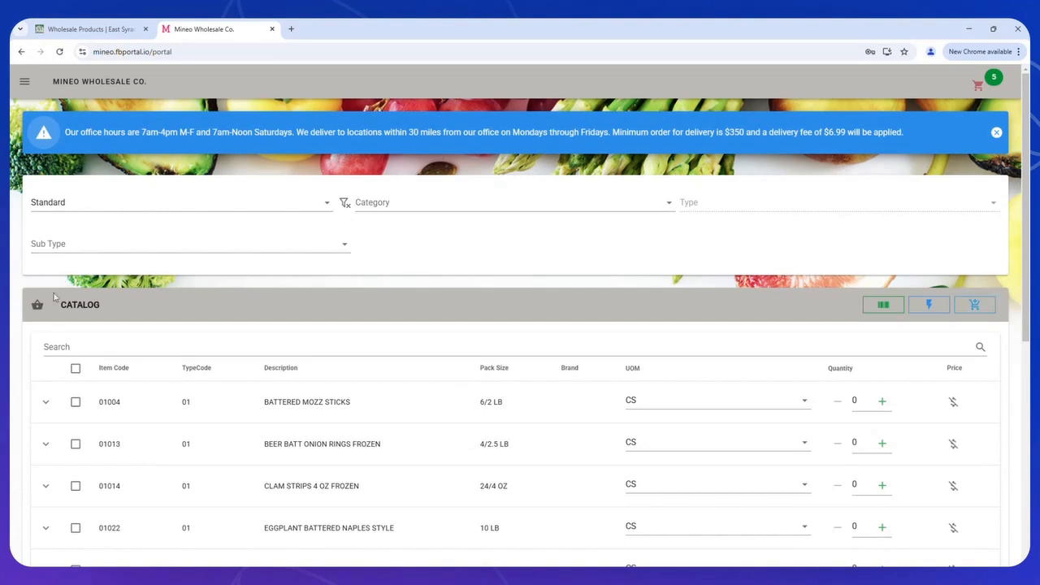
click(57, 347)
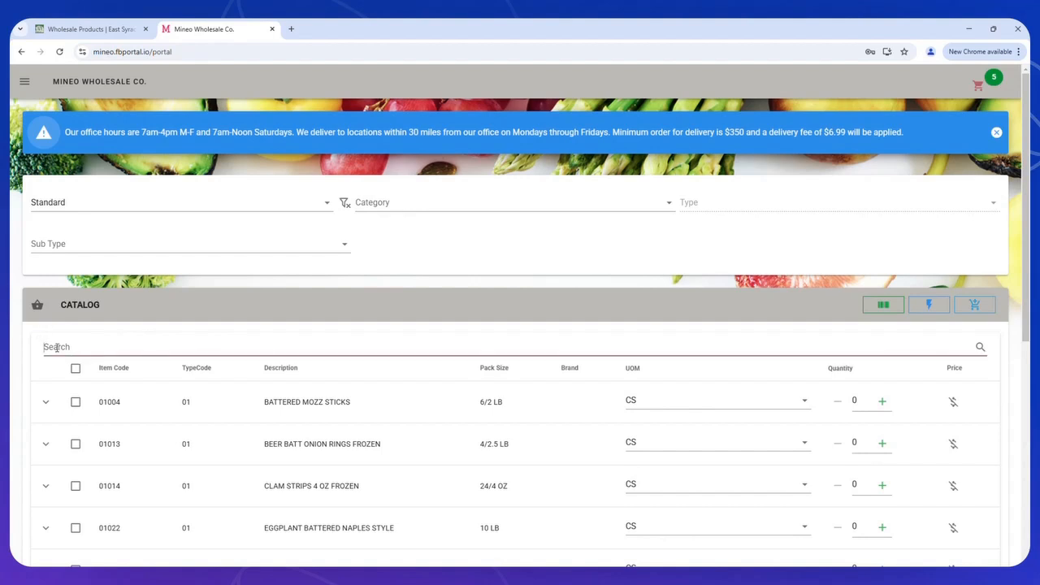
text(red)
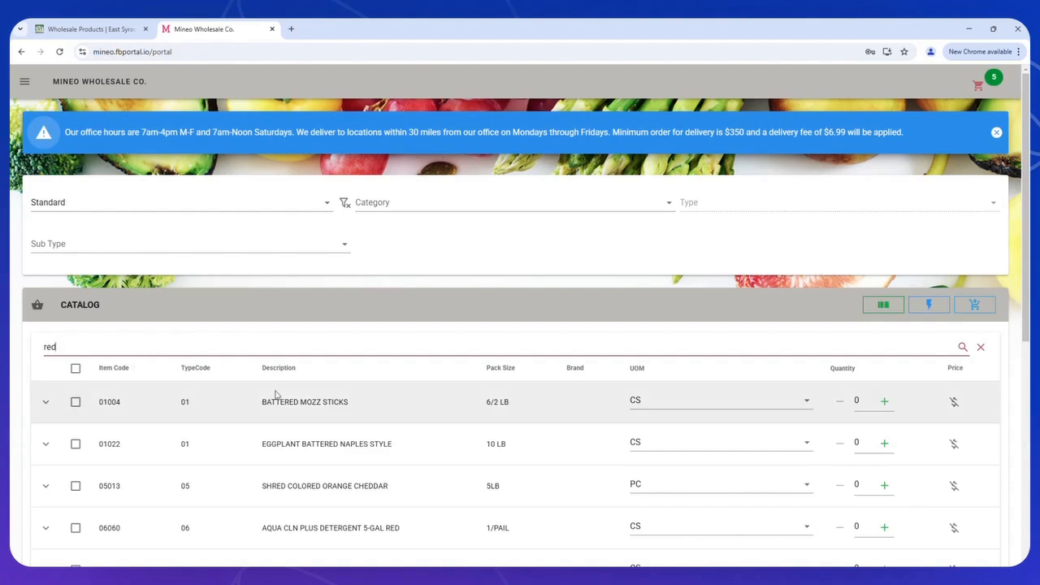
drag(1025, 347, 1026, 435)
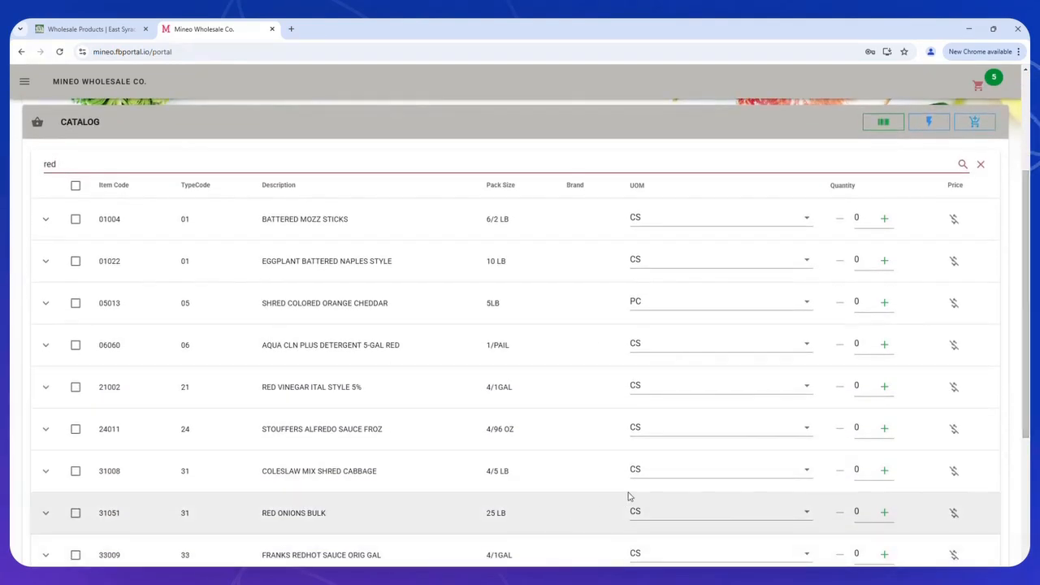
click(884, 513)
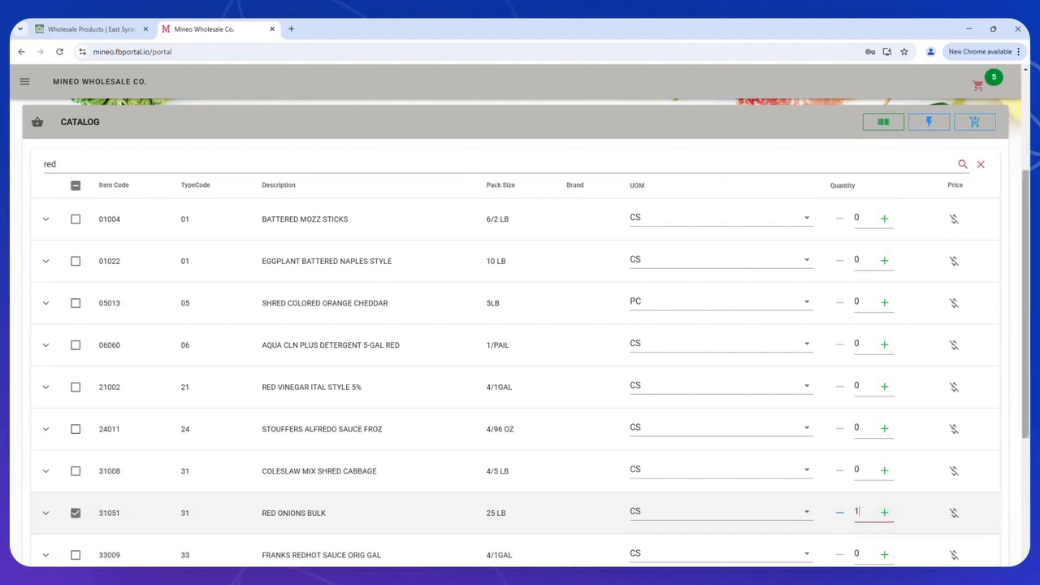
click(976, 123)
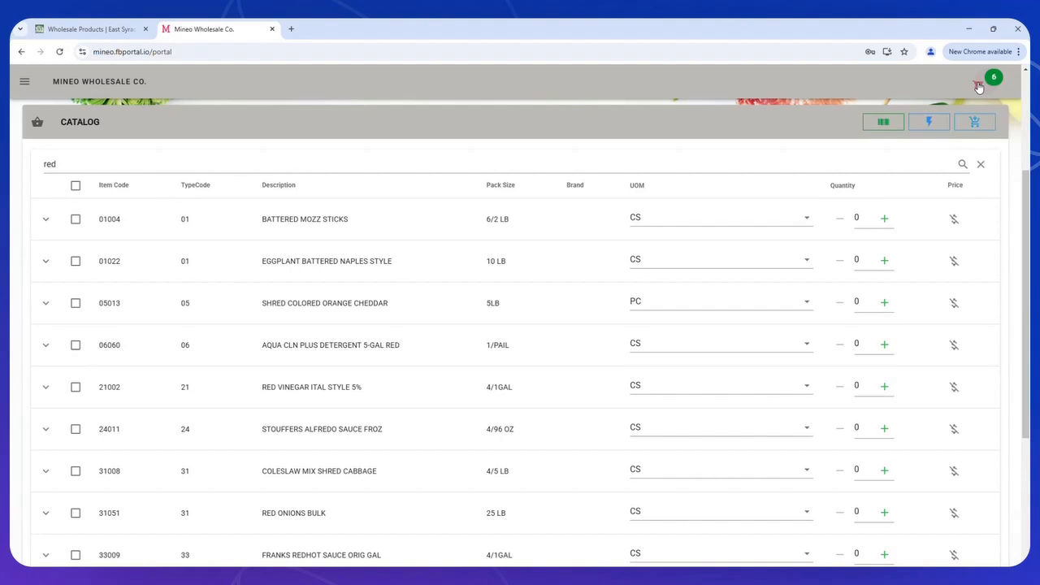
Save the note "Please select very large ones" on the RED ONIONS BULK item in the cart.
click(979, 88)
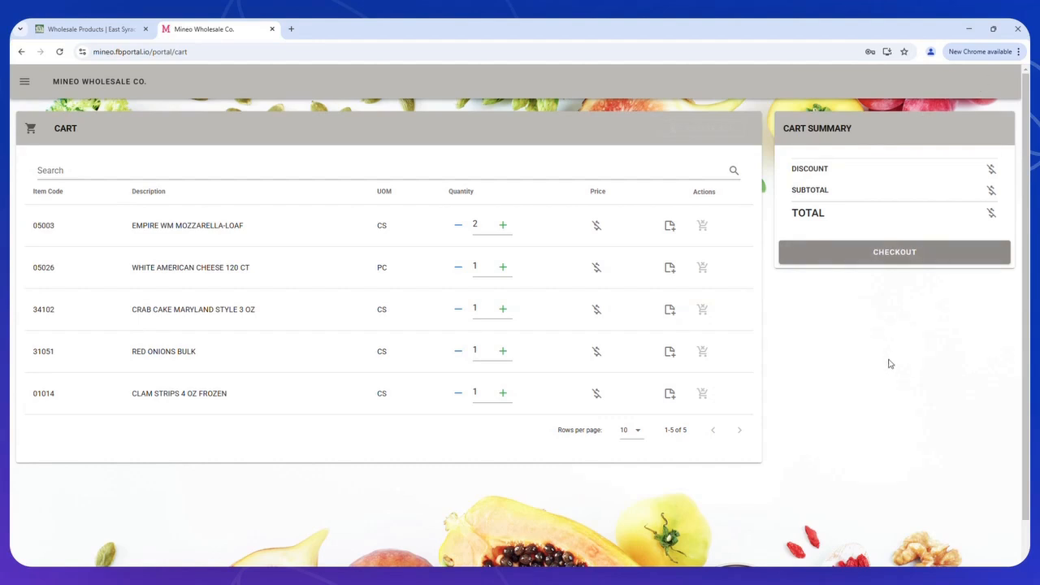
click(671, 356)
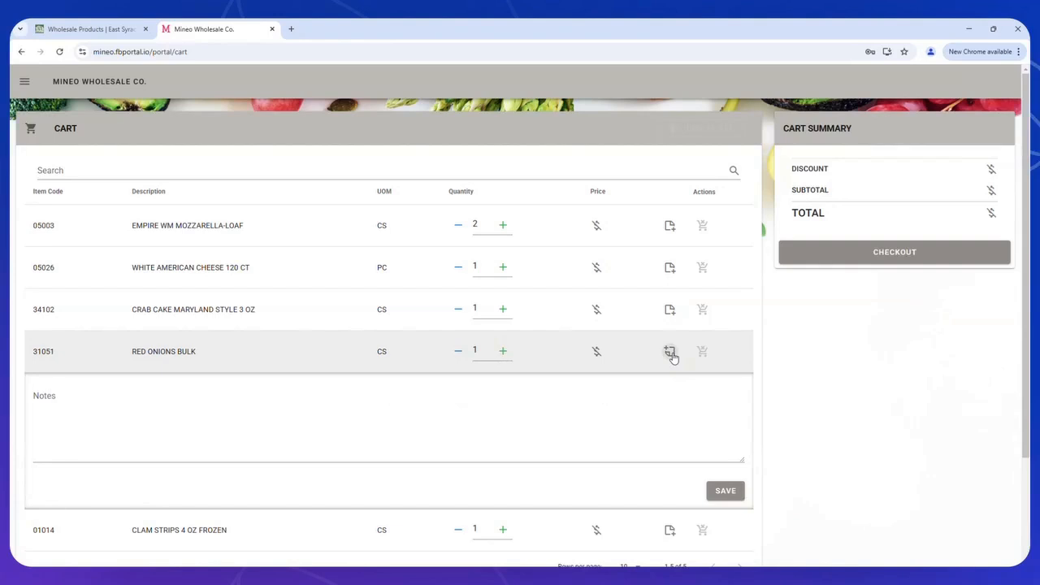
click(125, 407)
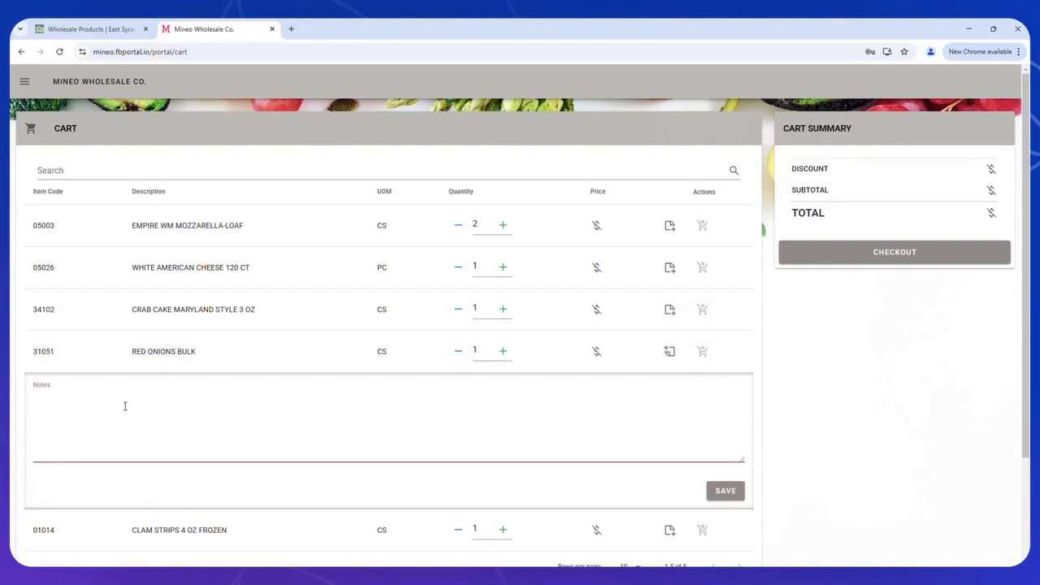
text(Please select very large)
text(ones)
click(726, 493)
click(783, 411)
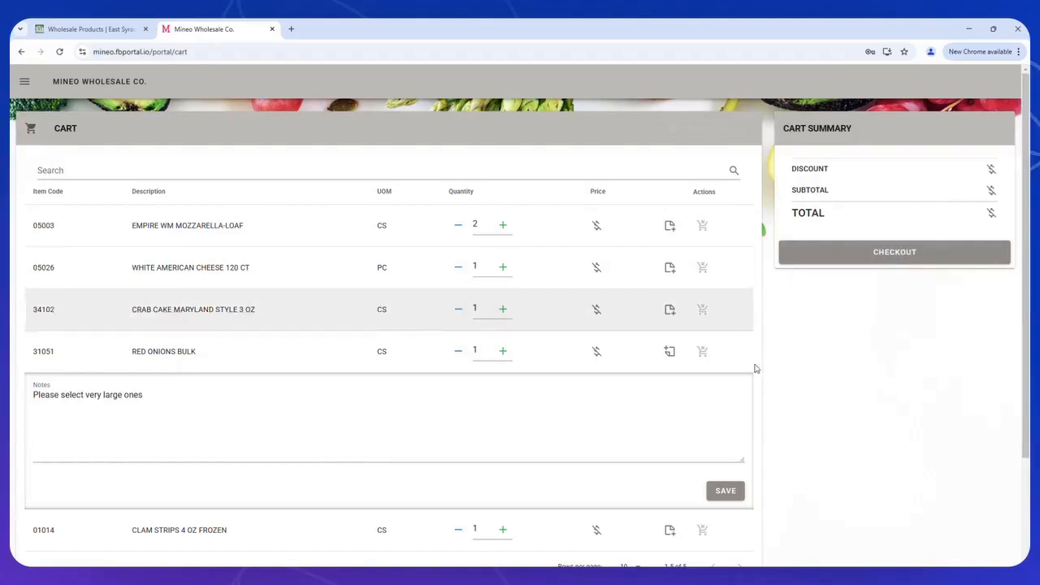
Check out the cart and accept the existing ship-to details to continue to the delivery date.
mouse_move(1025, 366)
mouse_down()
mouse_move(1026, 398)
mouse_move(1025, 371)
mouse_up()
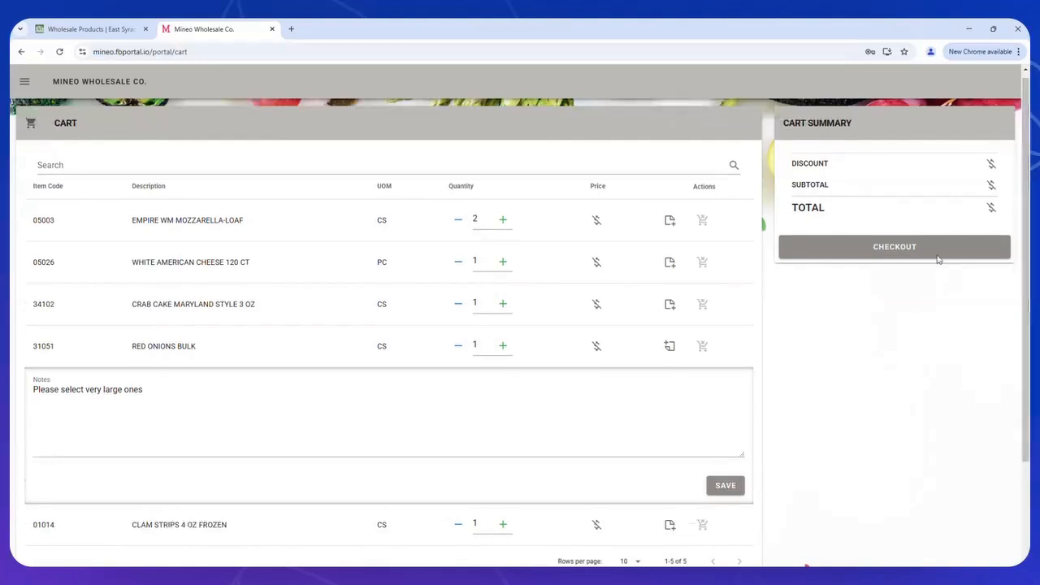
click(889, 248)
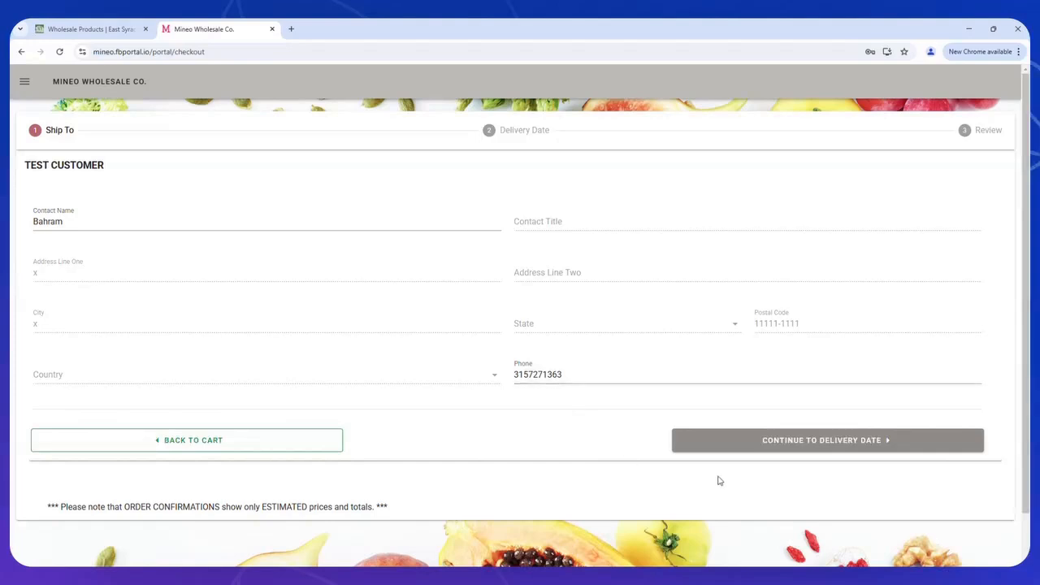
click(828, 452)
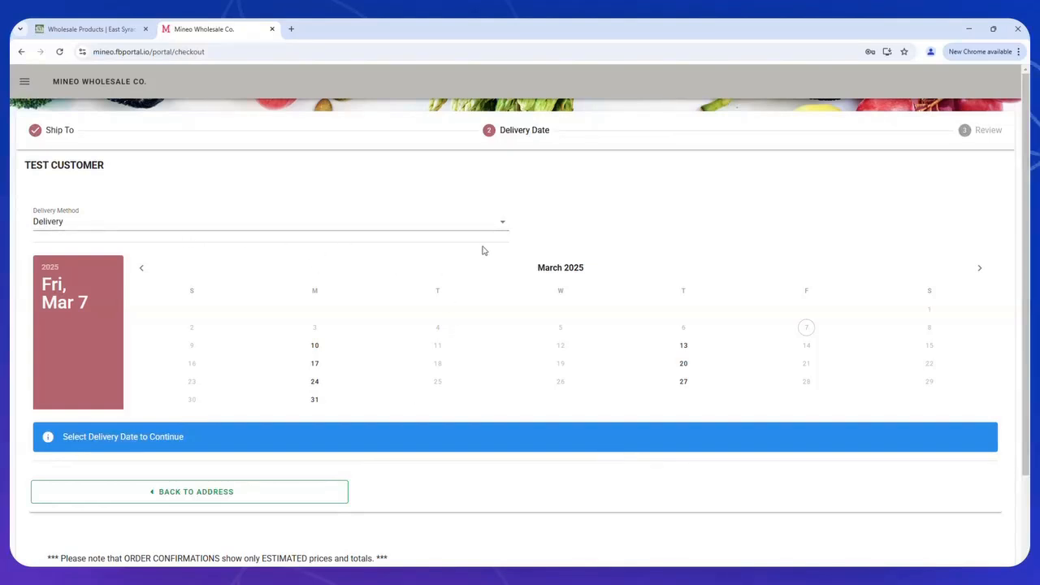
Try the Pickup method, switch back to Delivery, and choose March 10, 2025 as the delivery date.
click(502, 231)
click(279, 266)
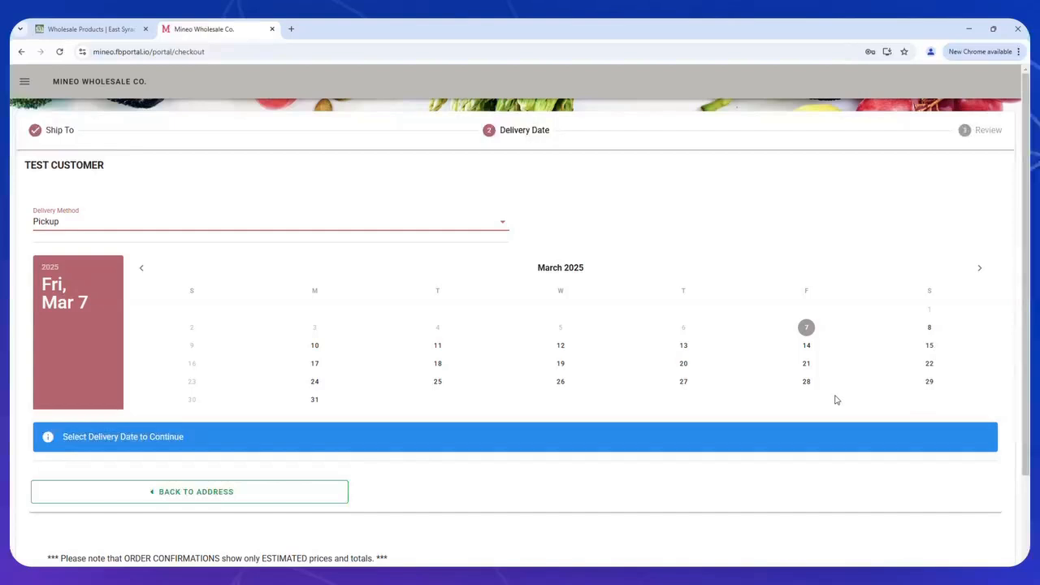
click(499, 229)
click(233, 239)
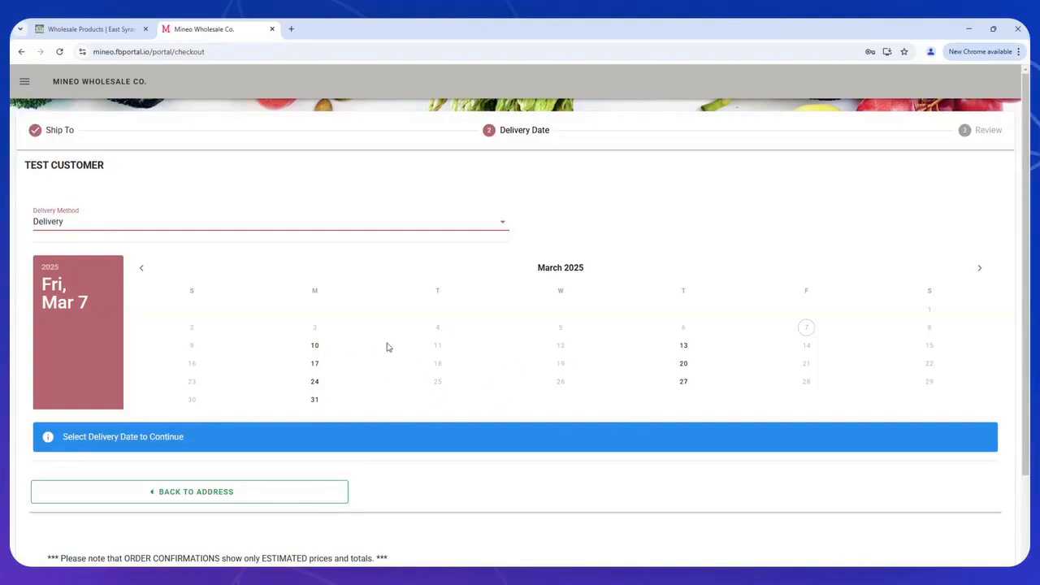
click(316, 347)
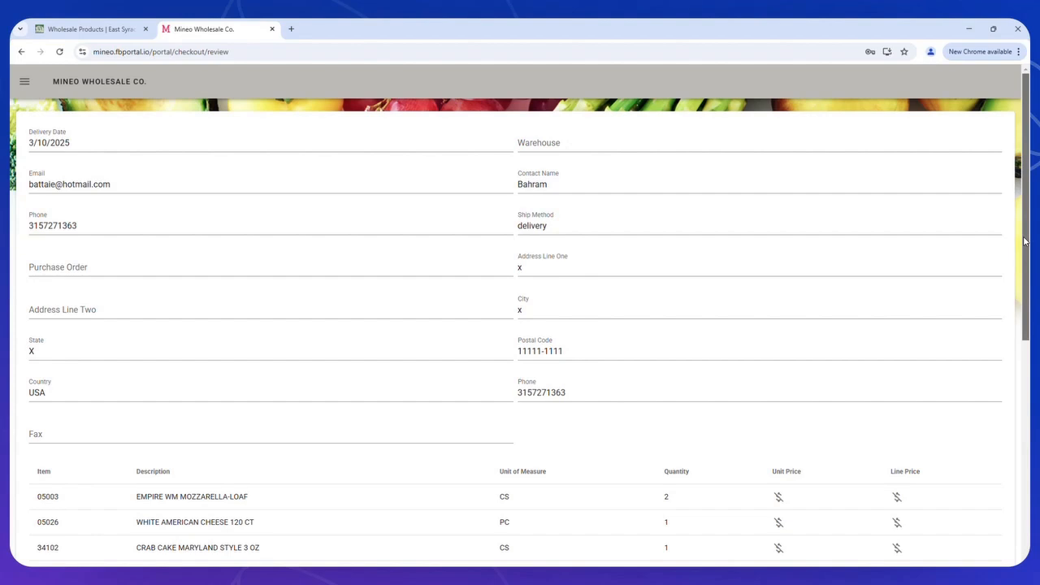
Add the order note "Please do not deliver before 11am" and submit the order.
drag(1026, 241, 1025, 447)
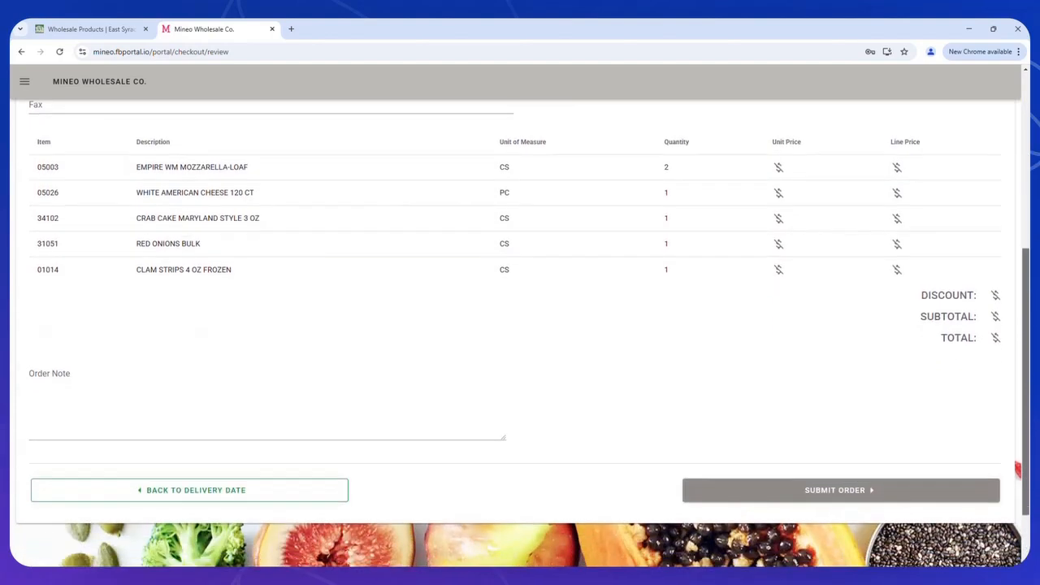
click(208, 403)
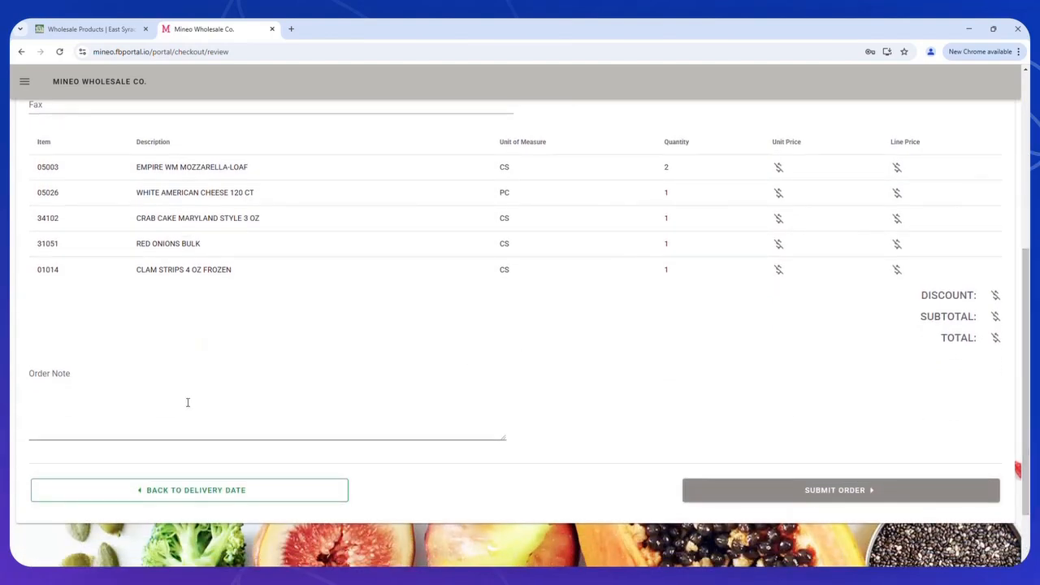
click(59, 411)
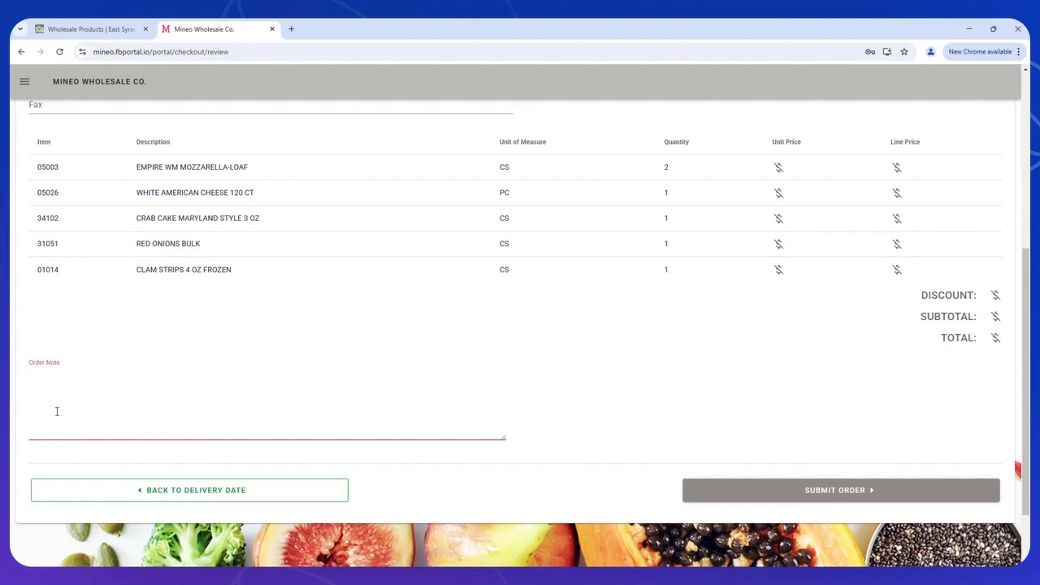
text(Please do not deliver before 11am)
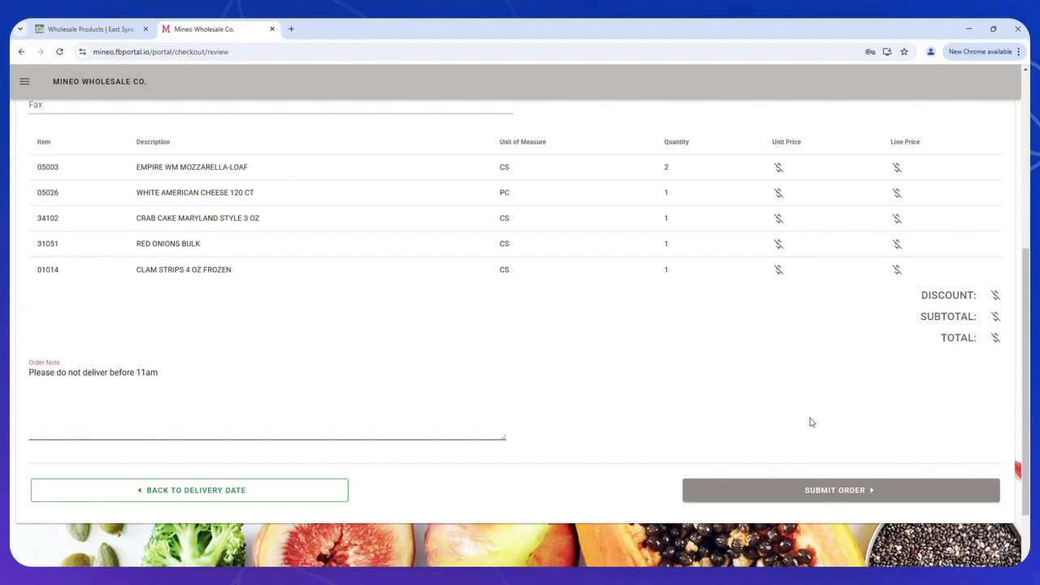
click(844, 494)
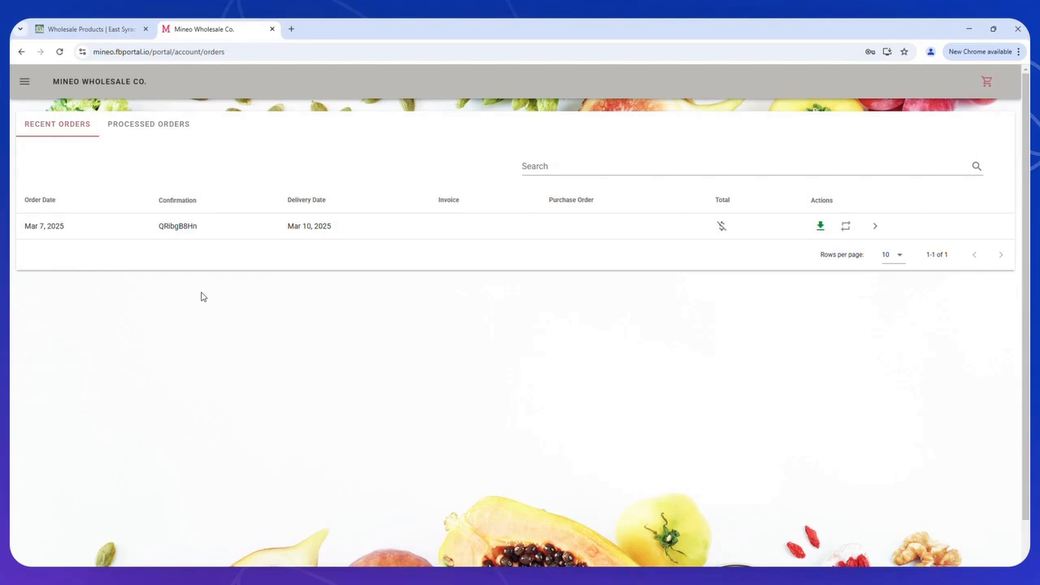
Show the processed orders in the order history.
click(166, 133)
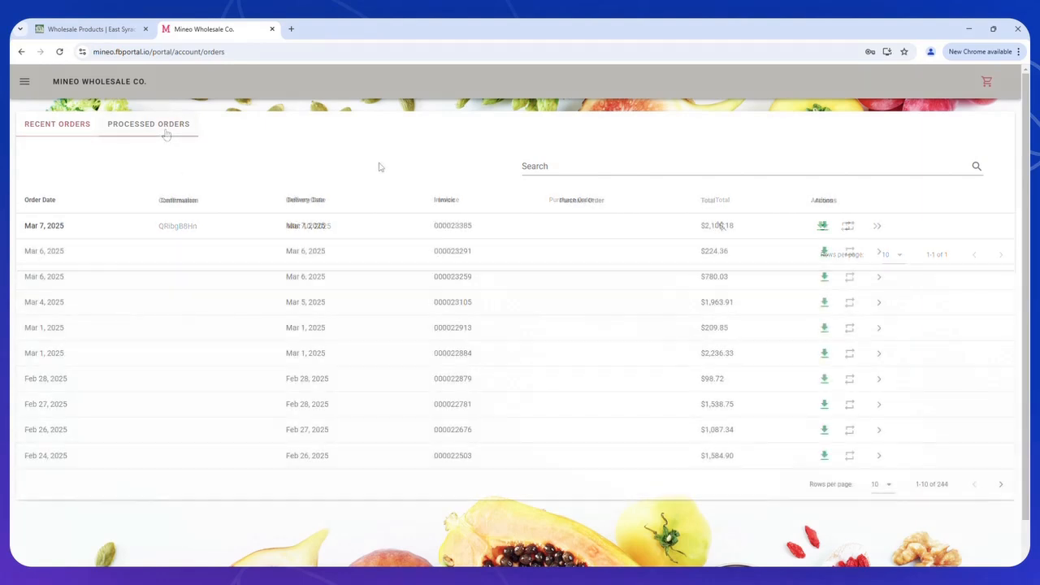